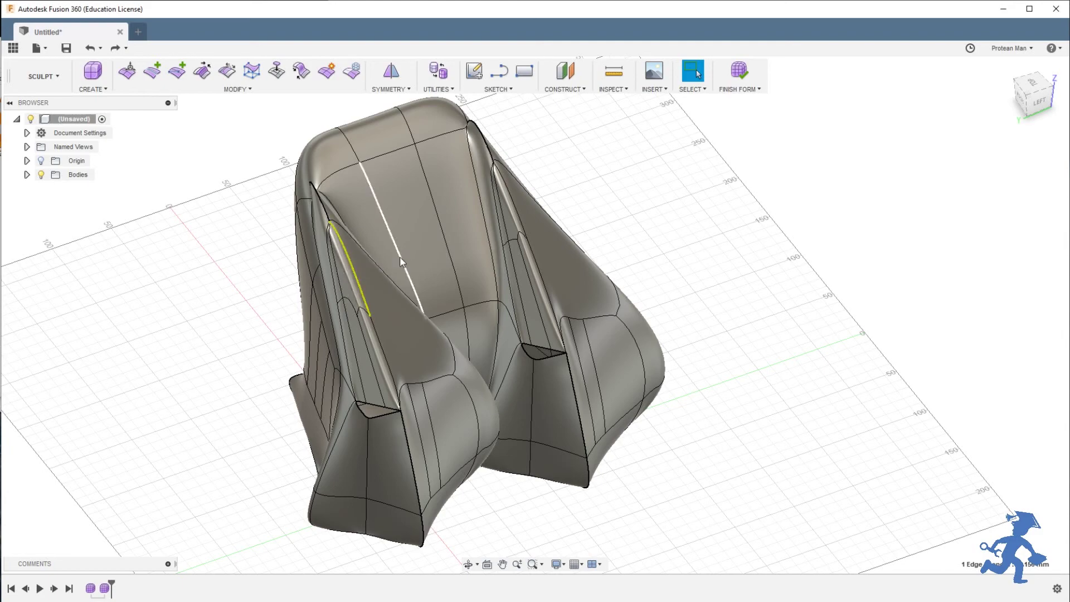
Examine the seat-shaped T-spline body from the front, back, above and low angles to compare its two side wings.
middle_click_drag(440, 290, 577, 289, "shift")
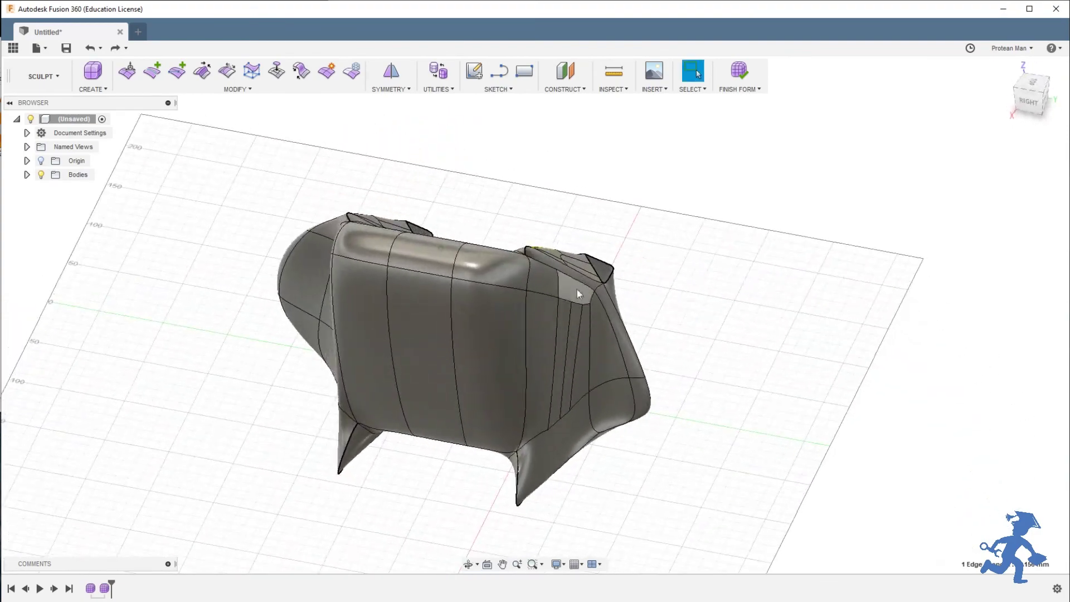
middle_click_drag(428, 260, 462, 329, "shift")
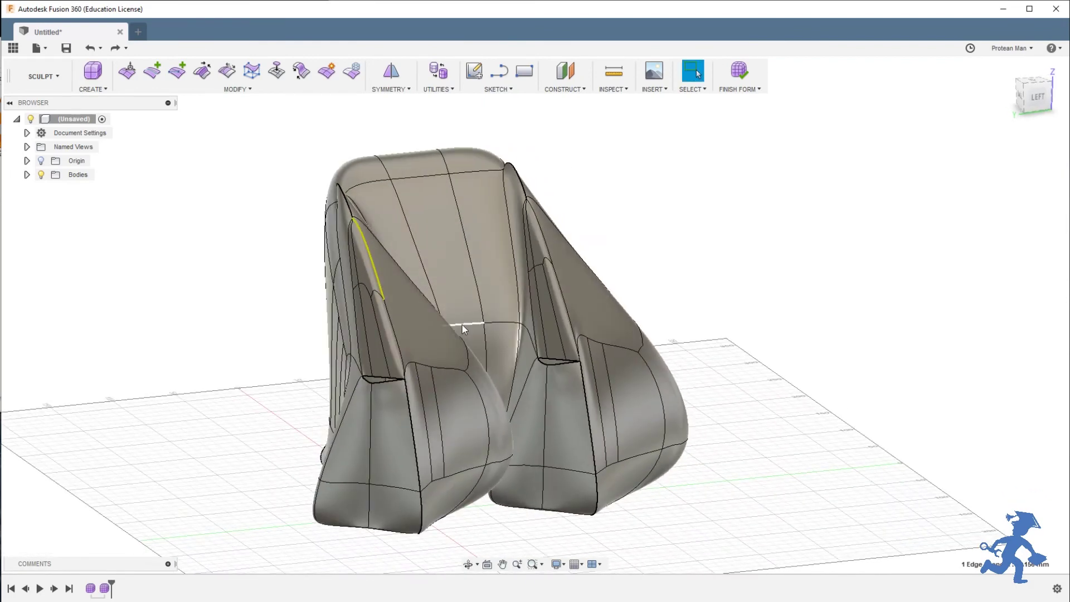
left_click(43, 77)
mouse_move(483, 259)
middle_mouse_down("shift")
mouse_move(448, 309)
mouse_move(457, 298)
mouse_move(410, 303)
middle_mouse_up("shift")
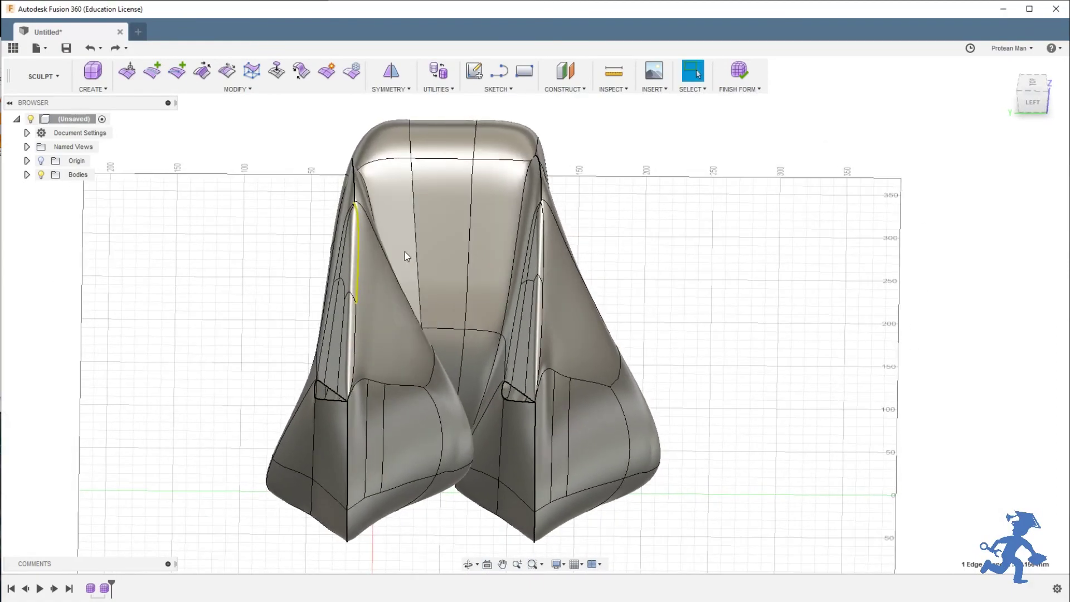
middle_click_drag(405, 252, 447, 276, "shift")
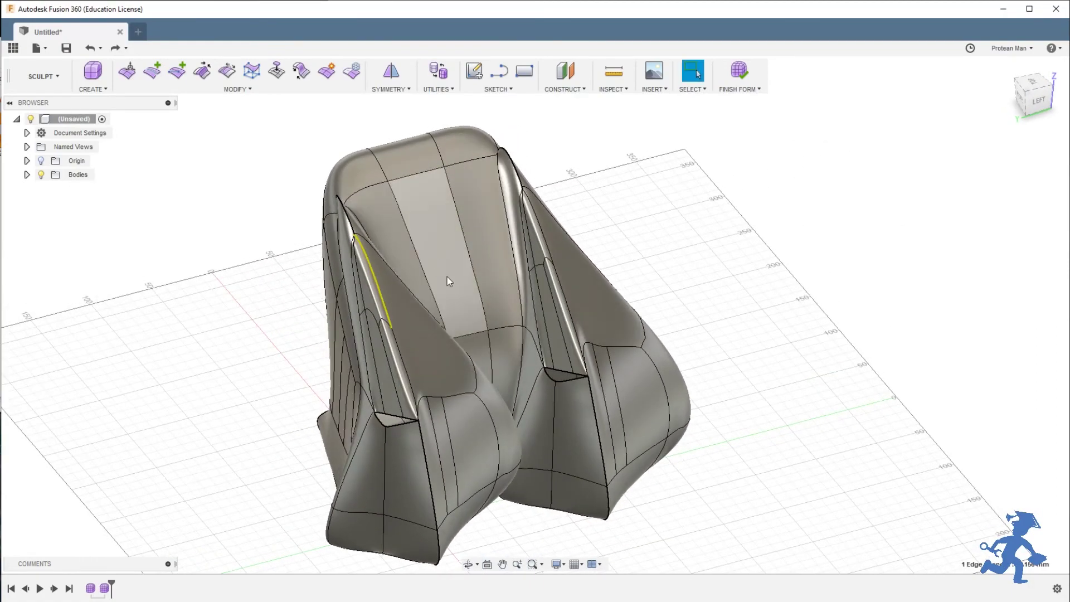
middle_click_drag(423, 199, 369, 271, "shift")
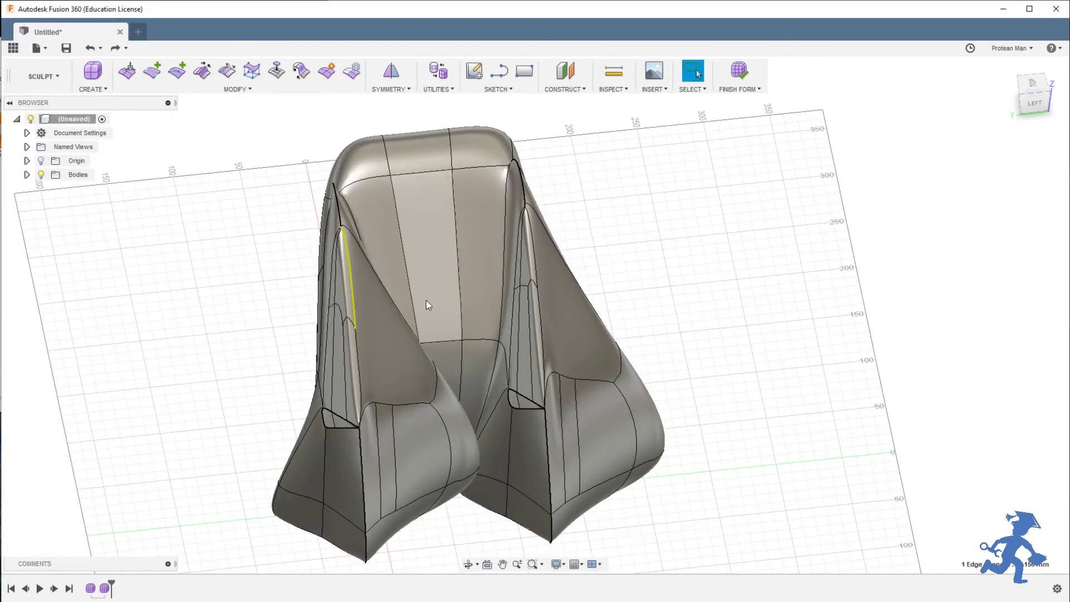
middle_click_drag(425, 308, 432, 278, "shift")
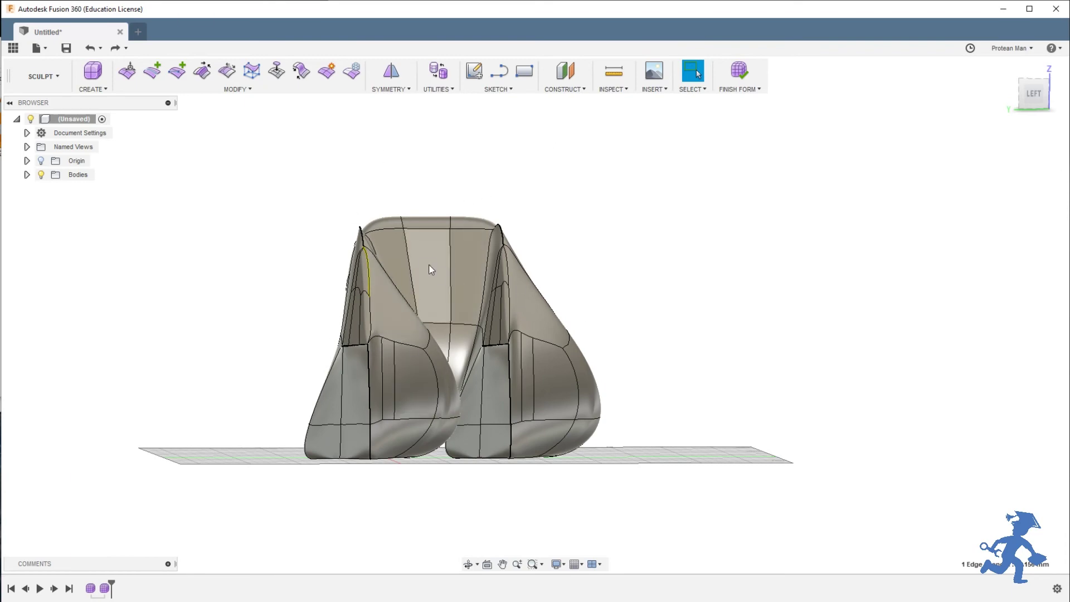
middle_click_drag(432, 267, 437, 287, "shift")
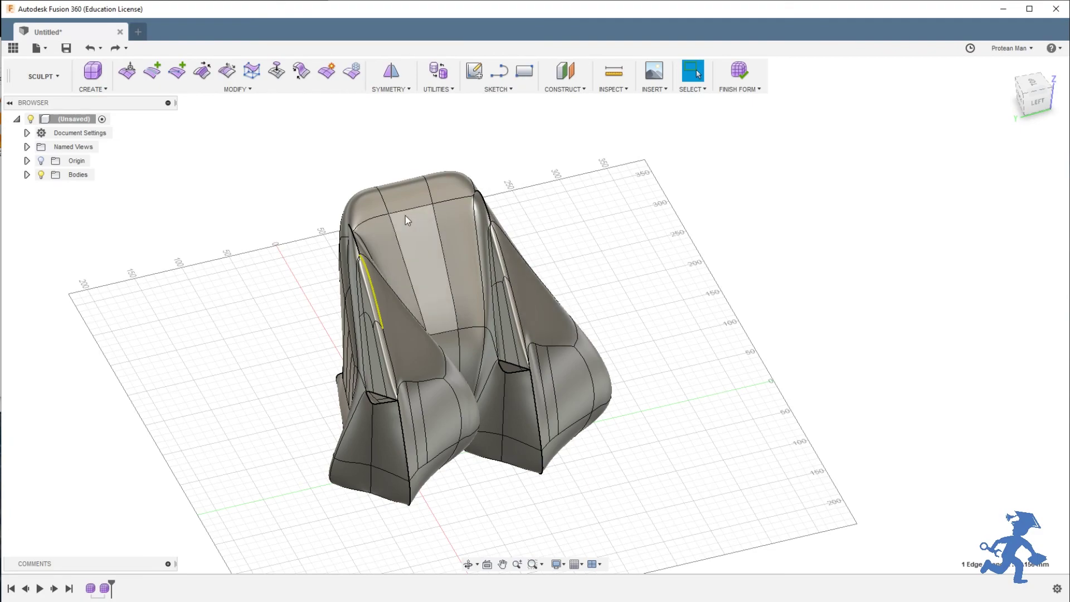
middle_click_drag(406, 216, 417, 294, "shift")
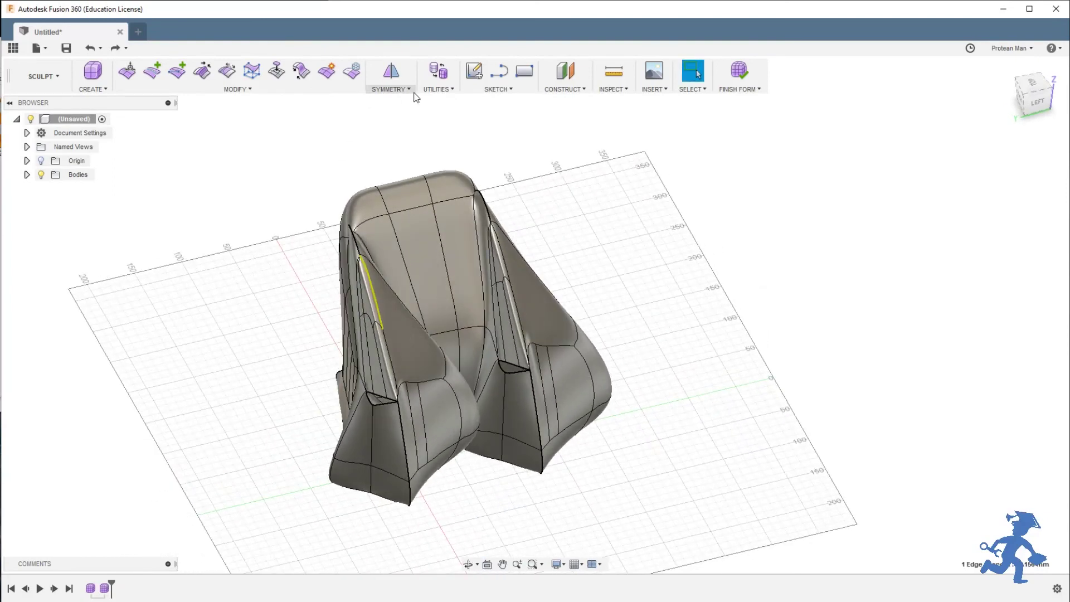
scroll(450, 299, "up", 3)
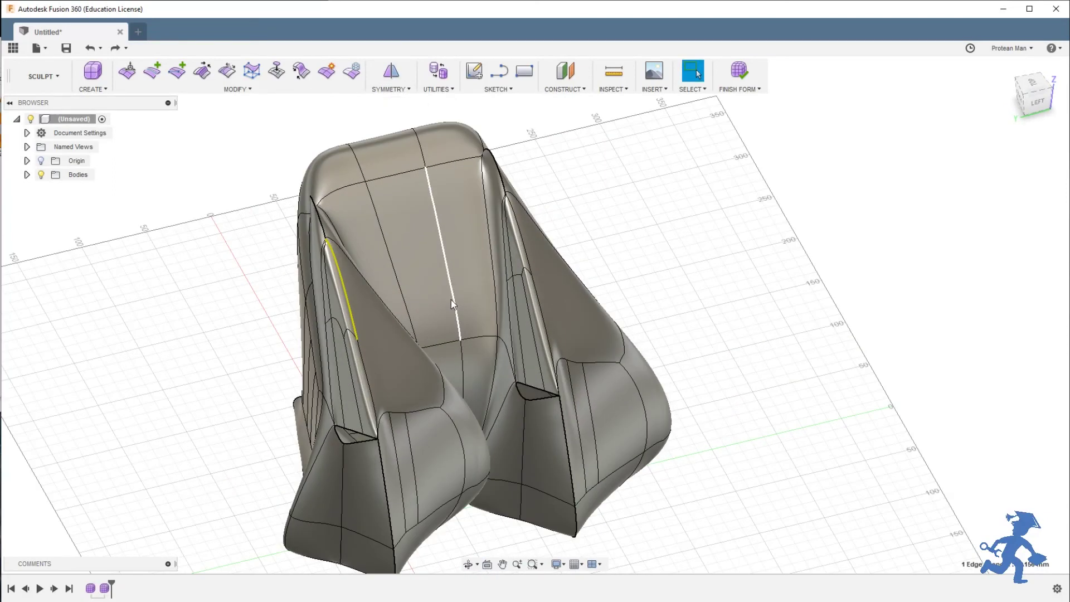
middle_click_drag(456, 295, 432, 284, "shift")
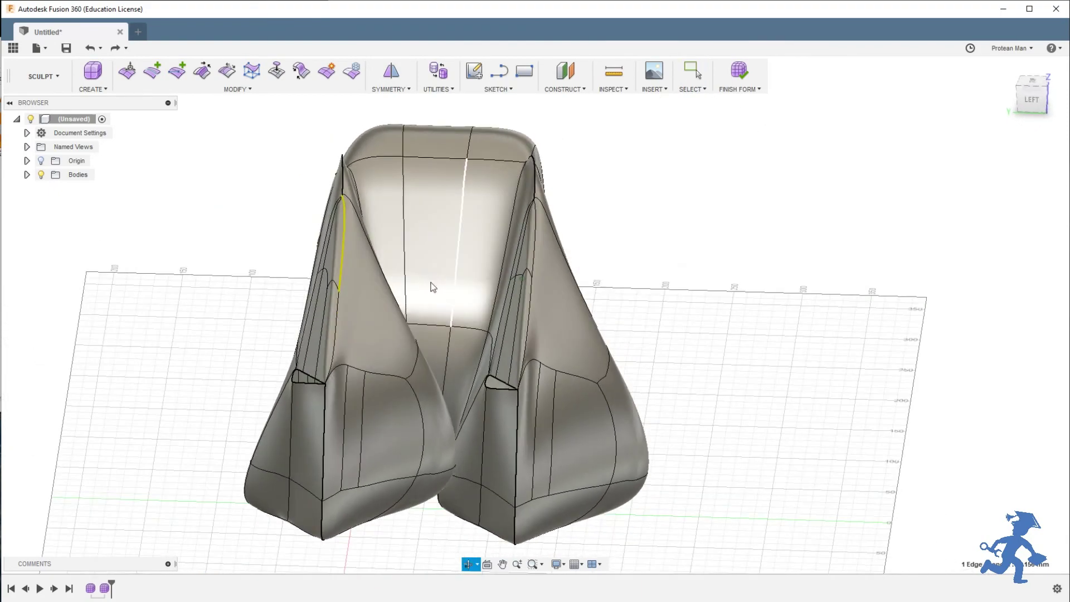
Use Edit Form to nudge the narrow upper face on the front edge of the seat's left wing slightly inward.
left_click(520, 269)
left_click(128, 71)
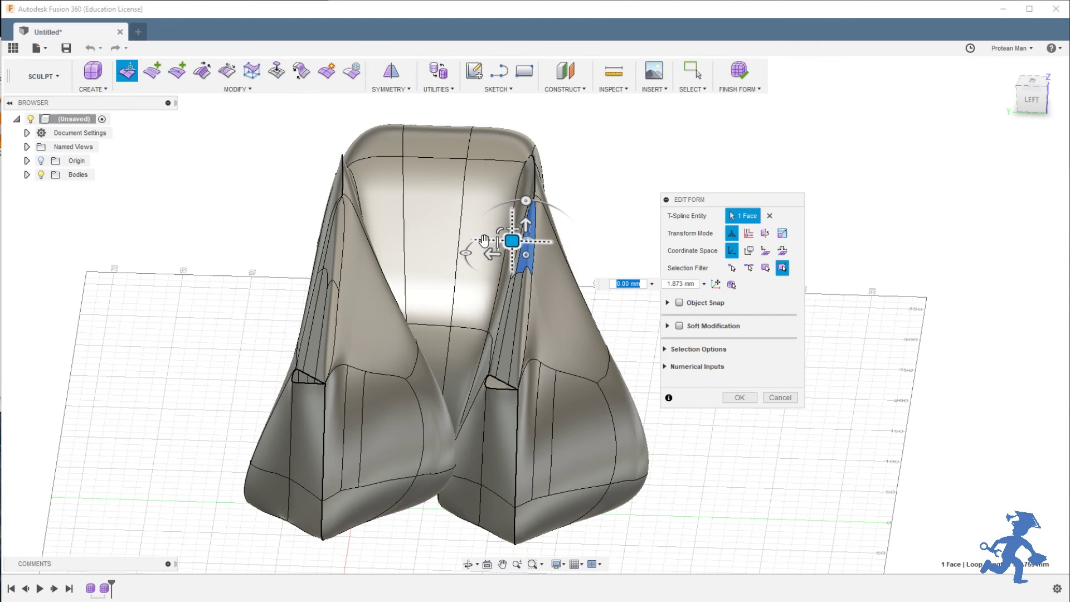
left_click(338, 245)
left_click_drag(311, 246, 315, 244)
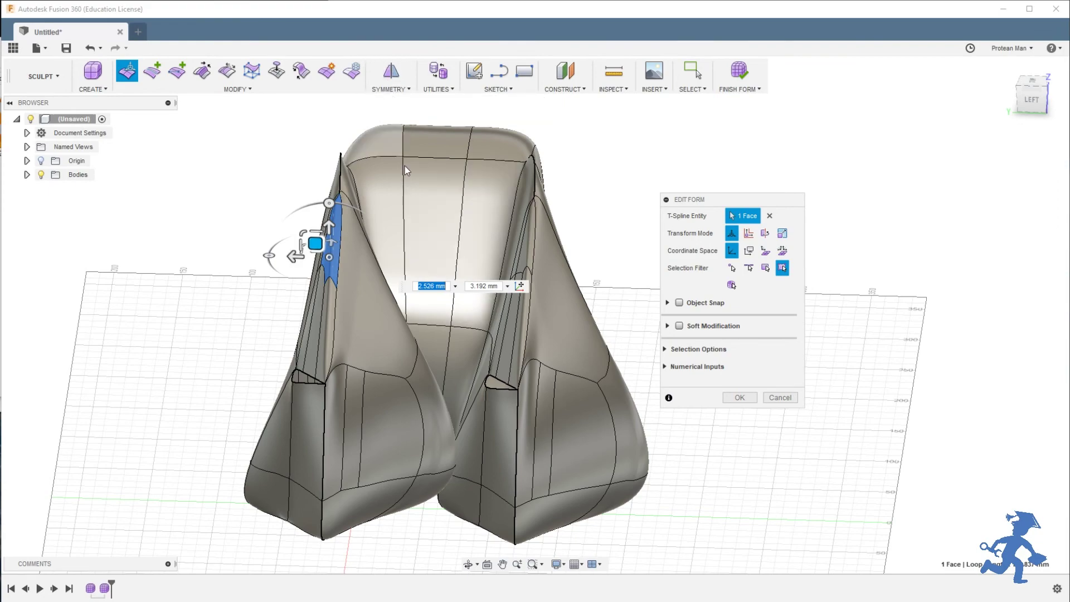
mouse_move(430, 269)
middle_mouse_down("shift")
mouse_move(353, 301)
mouse_move(350, 316)
mouse_move(473, 326)
mouse_move(334, 324)
mouse_move(427, 273)
middle_mouse_up("shift")
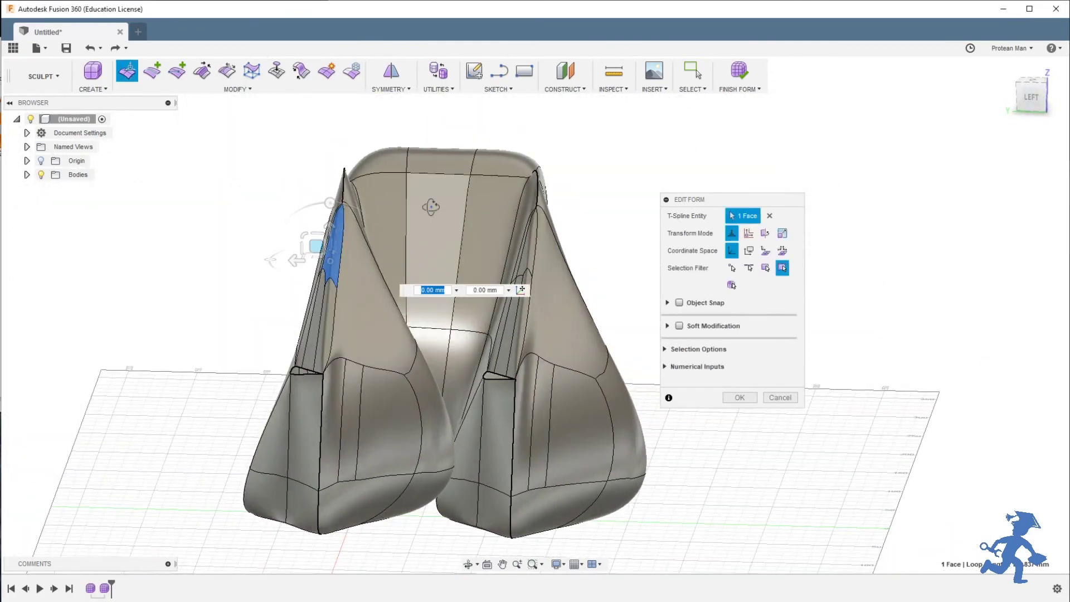
middle_click_drag(430, 203, 433, 260, "shift")
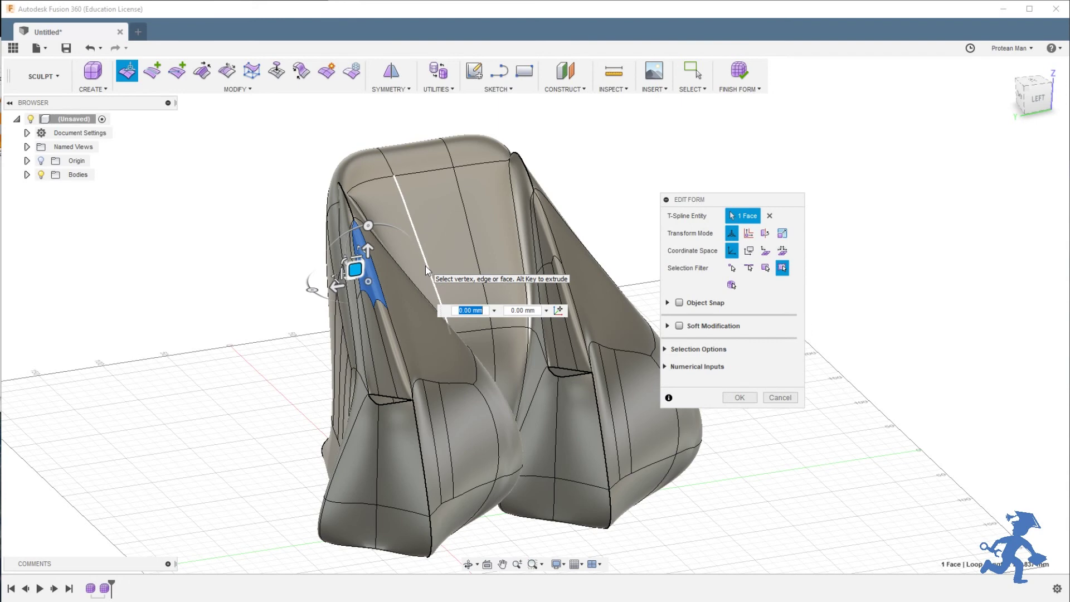
middle_click_drag(461, 230, 365, 273, "shift")
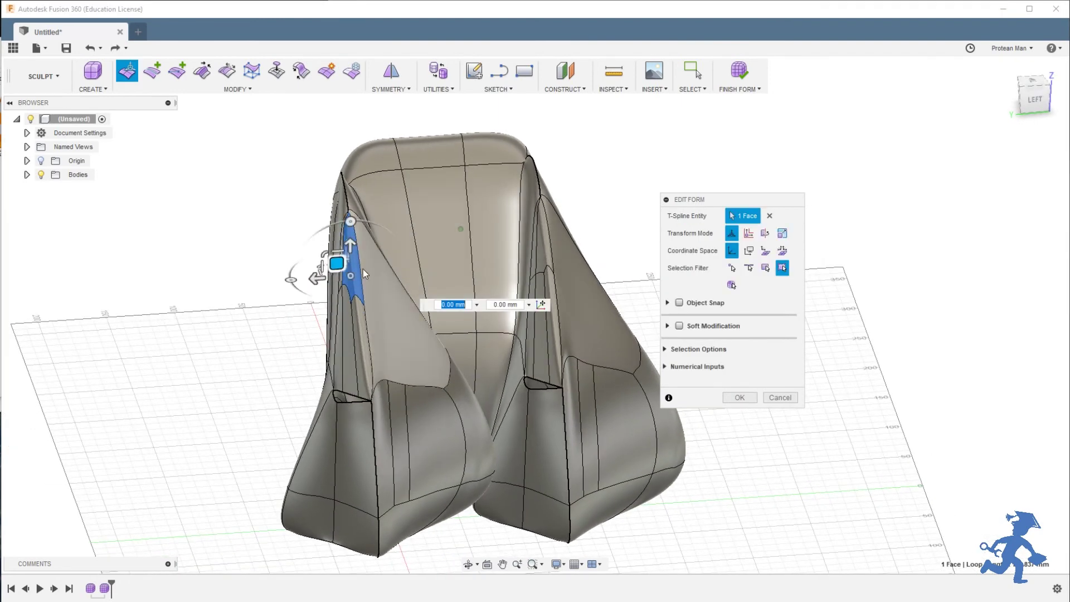
left_click_drag(336, 263, 341, 265)
Reposition the matching narrow upper face on the right wing slightly toward the seat back, and finish the form edit.
middle_click_drag(460, 230, 540, 226, "shift")
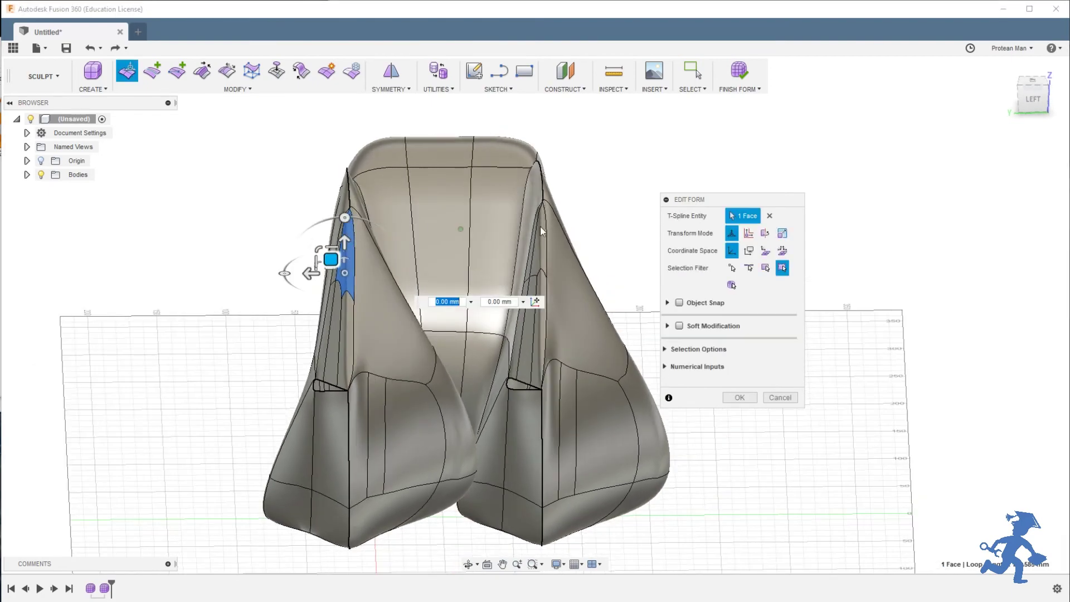
left_click(540, 248)
left_click_drag(516, 246, 505, 253)
mouse_move(460, 230)
middle_mouse_down("shift")
mouse_move(458, 245)
mouse_move(460, 236)
middle_mouse_up("shift")
left_click_drag(516, 232, 516, 229)
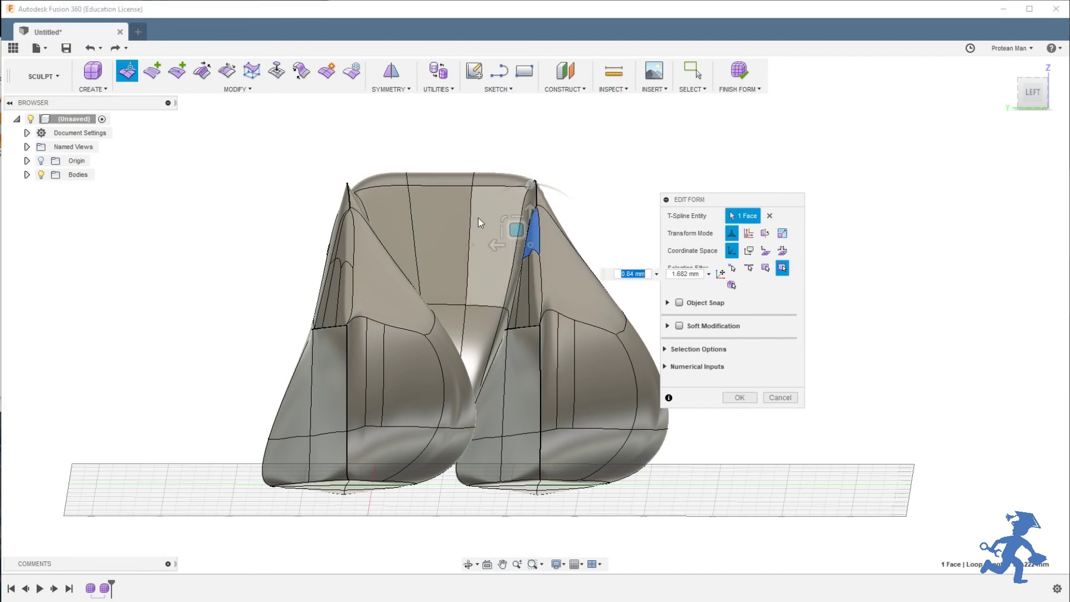
middle_click_drag(480, 223, 328, 317, "shift")
left_click_drag(402, 218, 405, 220)
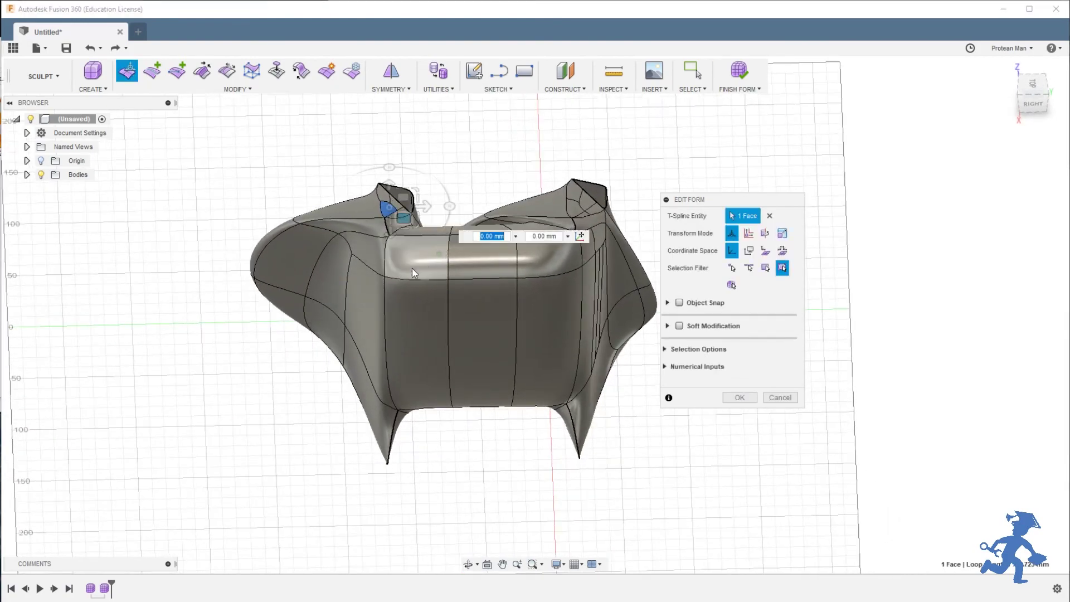
middle_click_drag(405, 220, 583, 310, "shift")
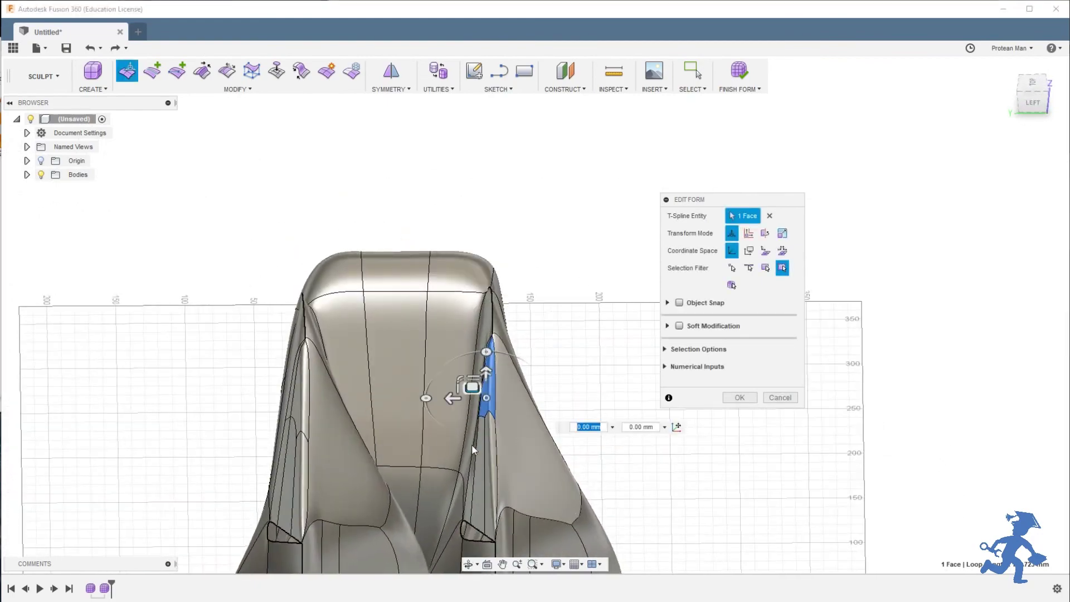
middle_click_drag(427, 434, 436, 442, "shift")
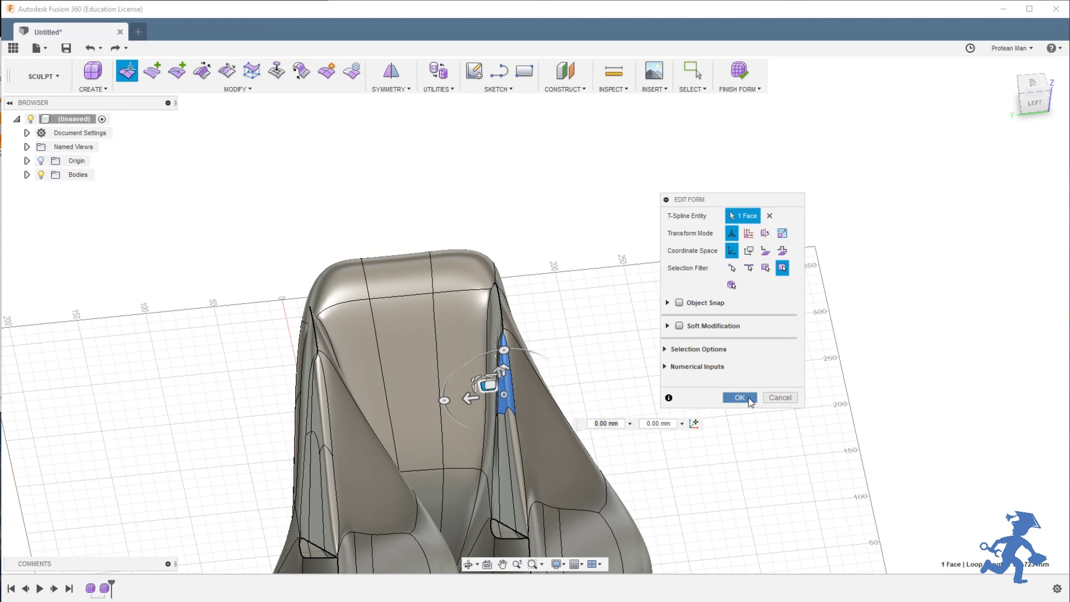
left_click(740, 397)
Hide the seat body Body2 to leave an empty workspace.
middle_click_drag(418, 359, 339, 289, "shift")
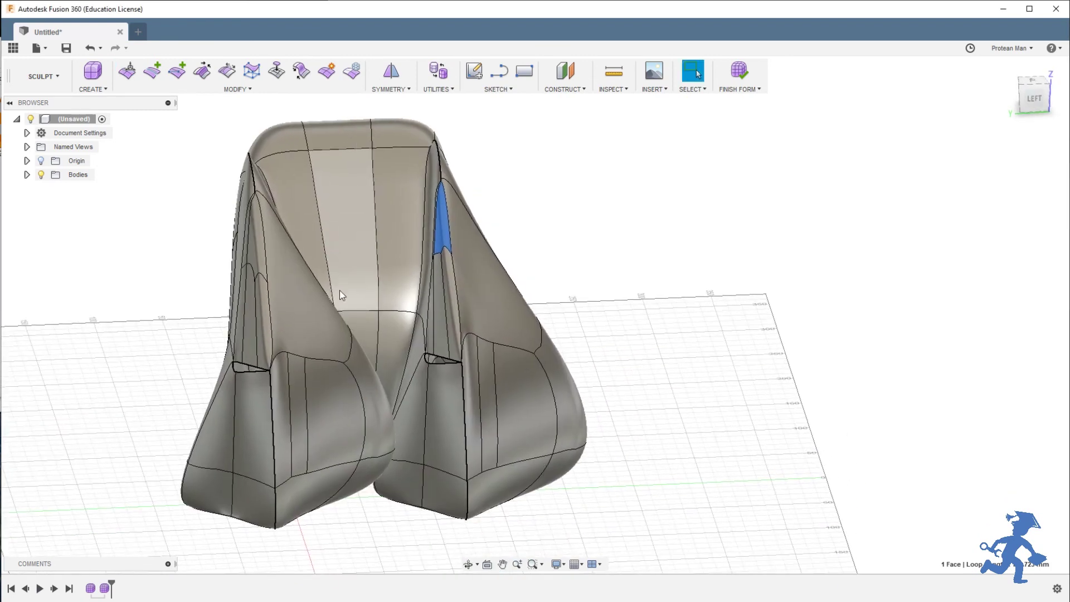
scroll(341, 294, "down", 3)
left_click(27, 175)
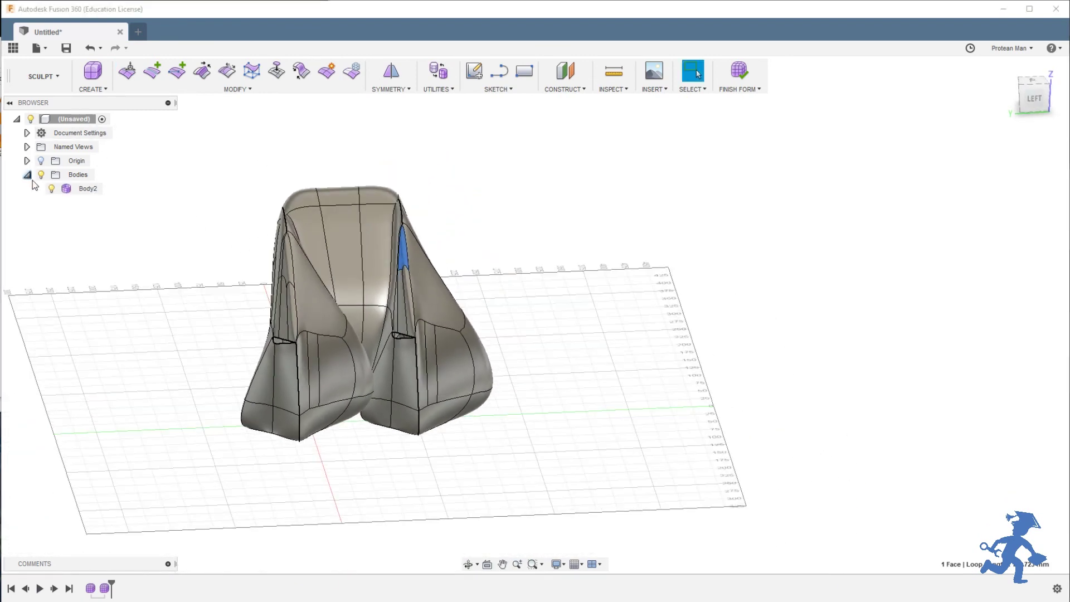
left_click(52, 189)
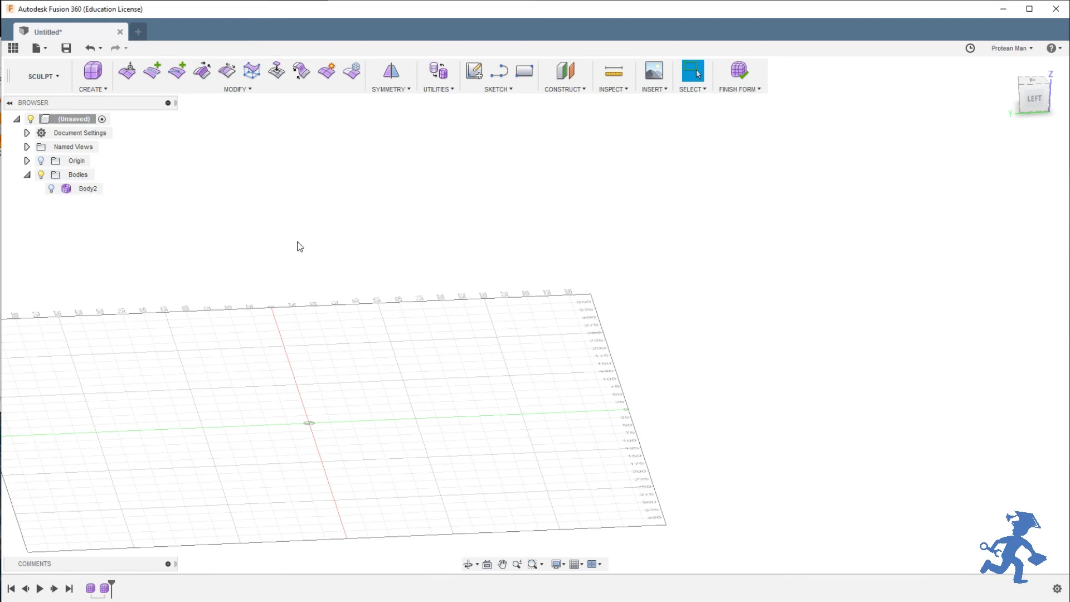
middle_click_drag(298, 243, 435, 199)
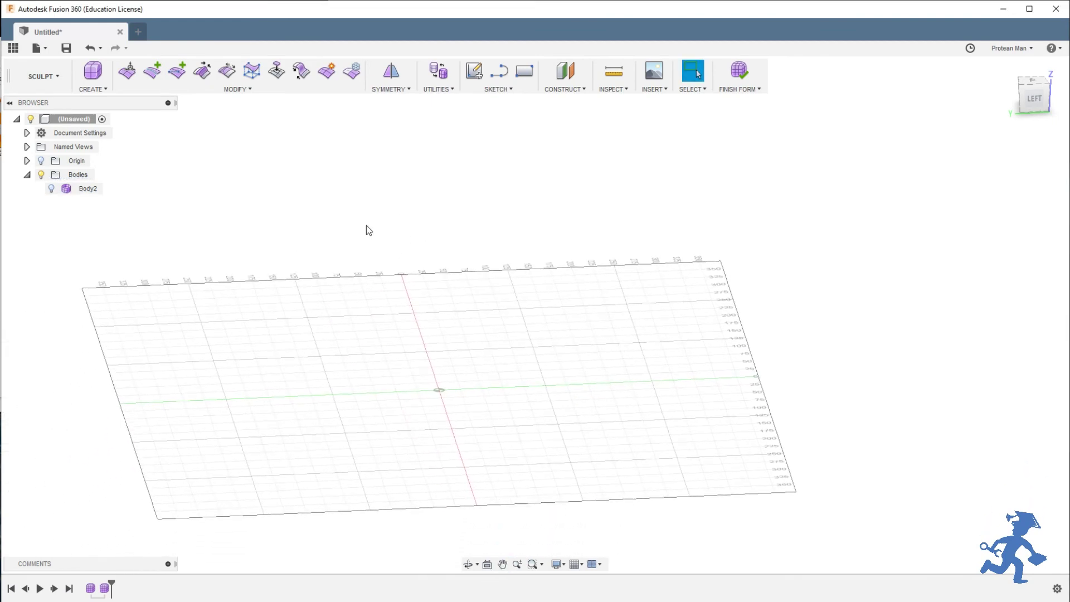
left_click(29, 175)
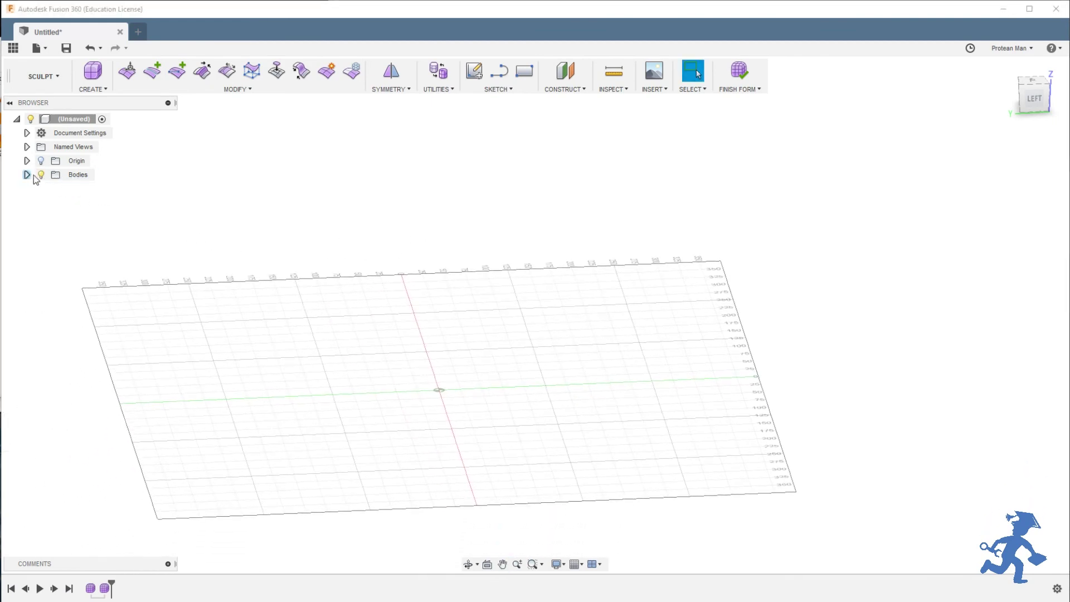
Create a T-spline sphere centred on the origin, 200 mm in diameter, with 8 longitude and 8 latitude faces, no symmetry, as a new body.
left_click(93, 89)
left_click(98, 144)
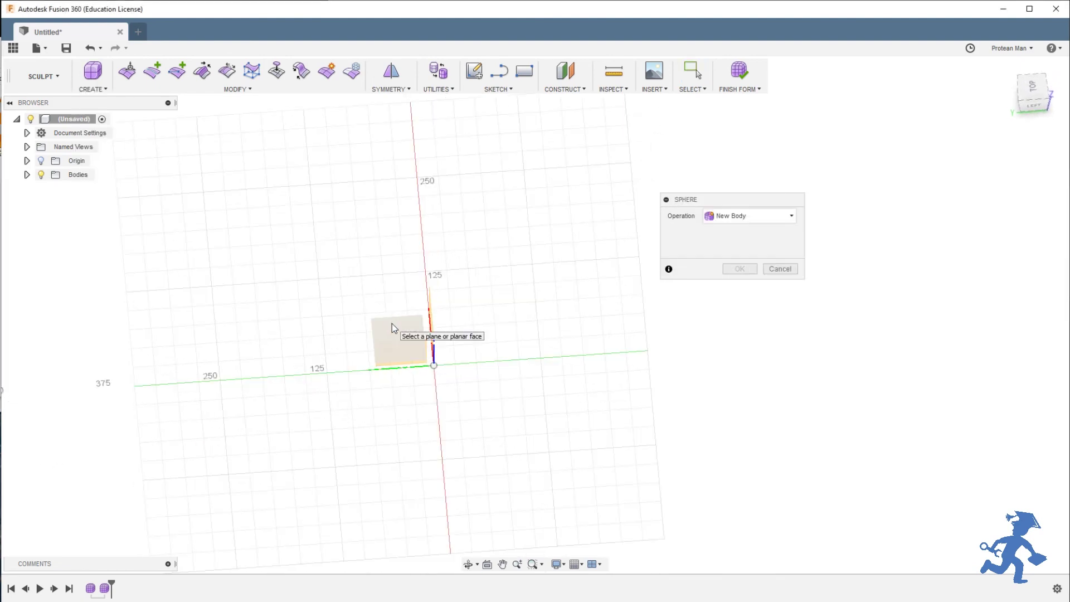
left_click(434, 366)
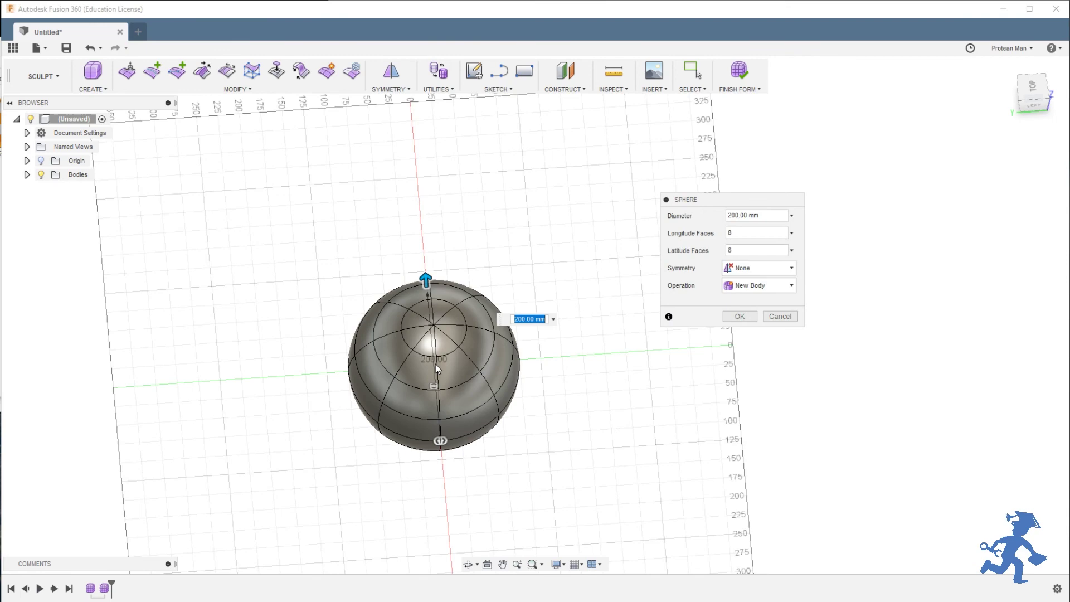
middle_click_drag(423, 350, 365, 260, "shift")
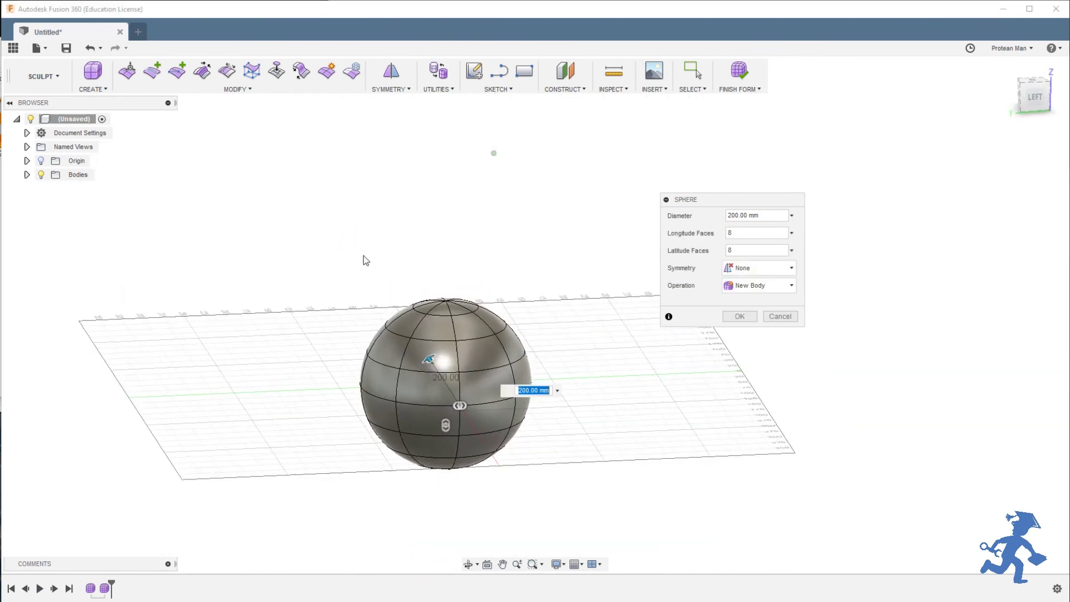
left_click(739, 316)
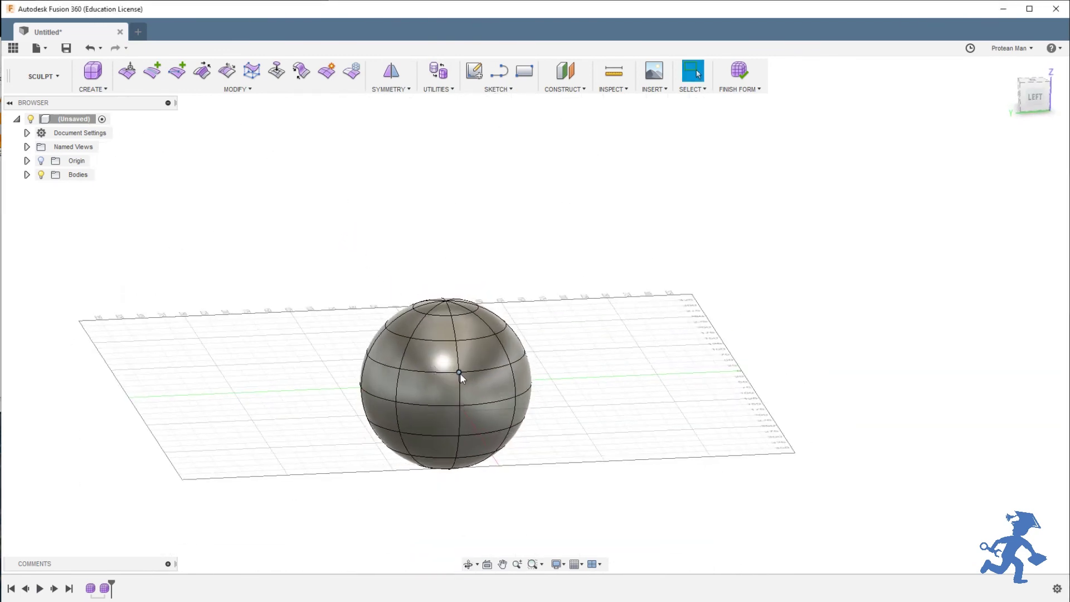
Examine the sphere's face layout by picking individual faces of its upper band on both sides of the vertical centre edge.
scroll(460, 373, "up", 3)
middle_click_drag(463, 376, 434, 348)
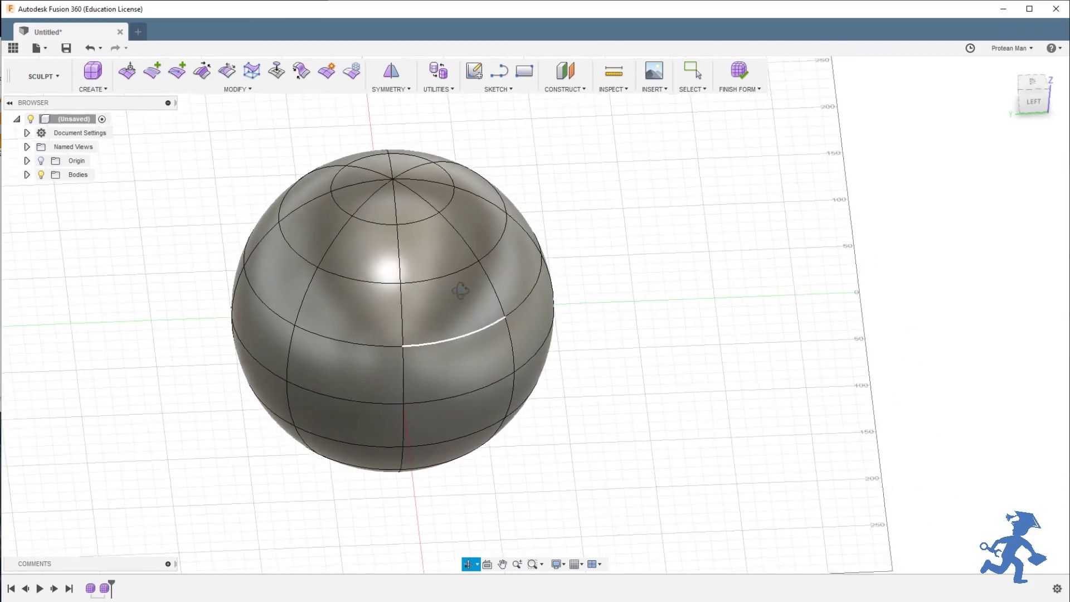
key("Escape")
middle_click_drag(389, 294, 439, 244, "shift")
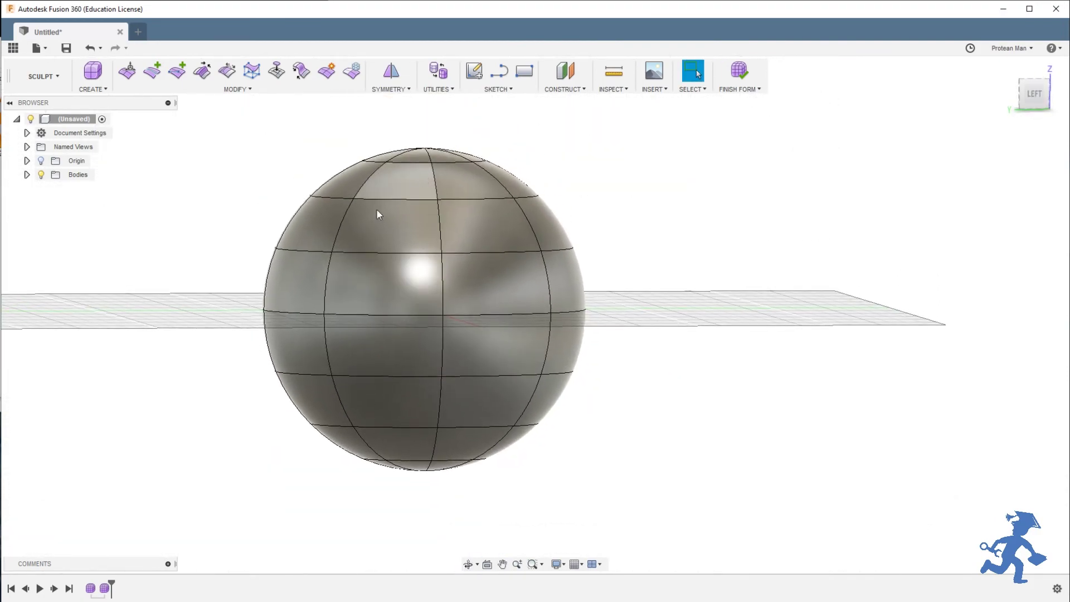
left_click(501, 230)
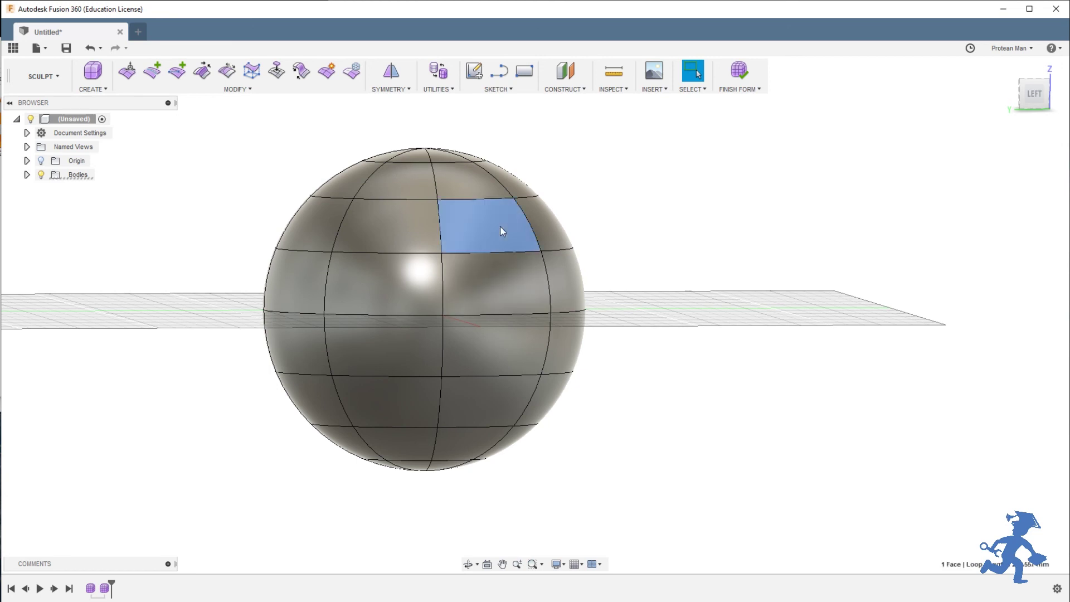
left_click(409, 226)
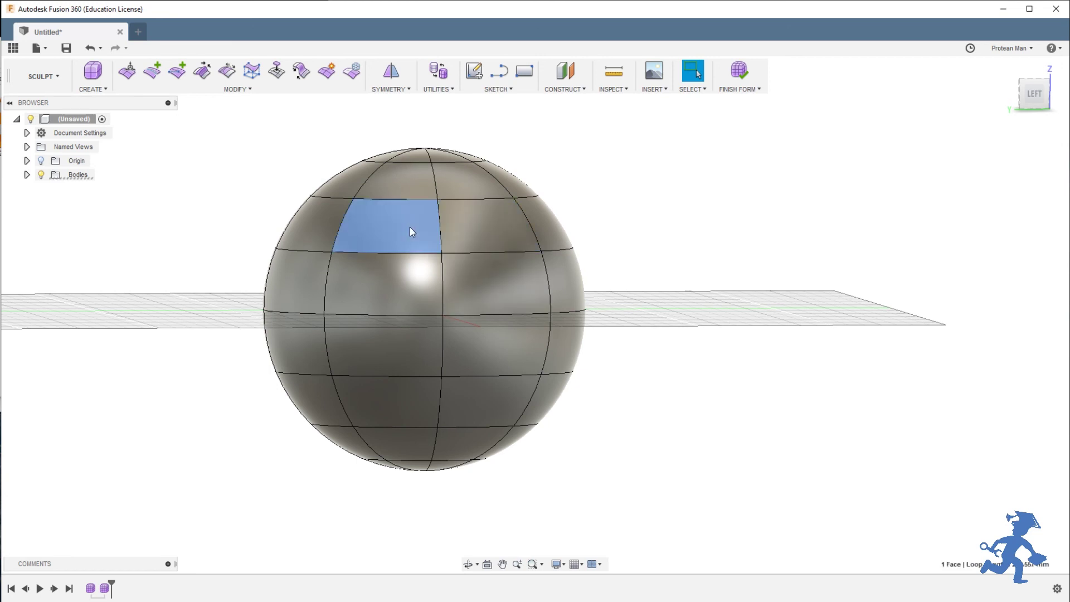
left_click(323, 219)
left_click(571, 234)
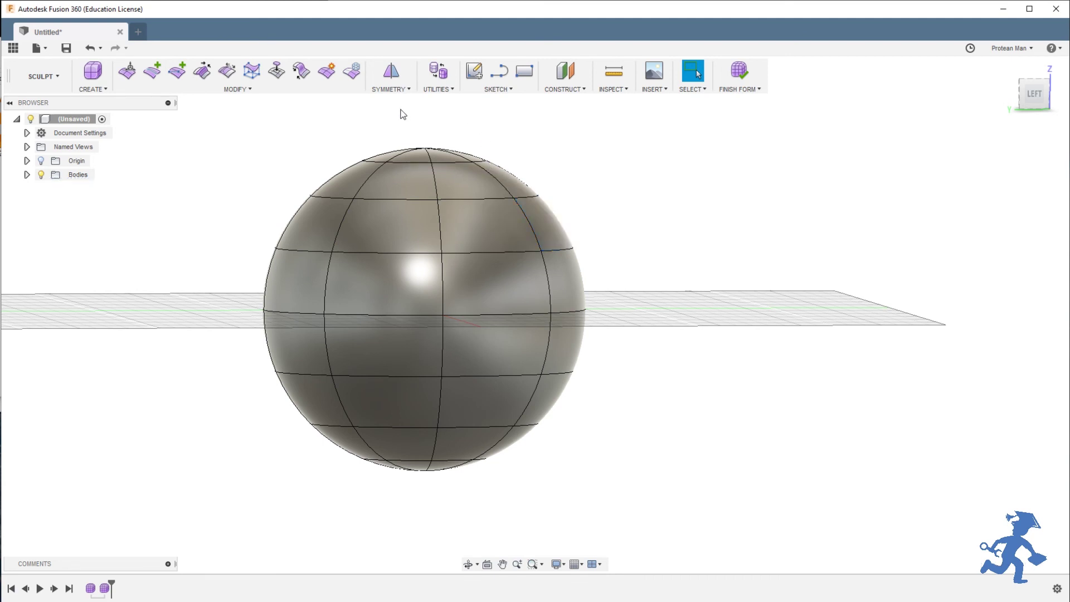
Preview internal mirror lines on the sphere by picking different pairs of faces in its upper band and clearing each selection.
left_click(389, 77)
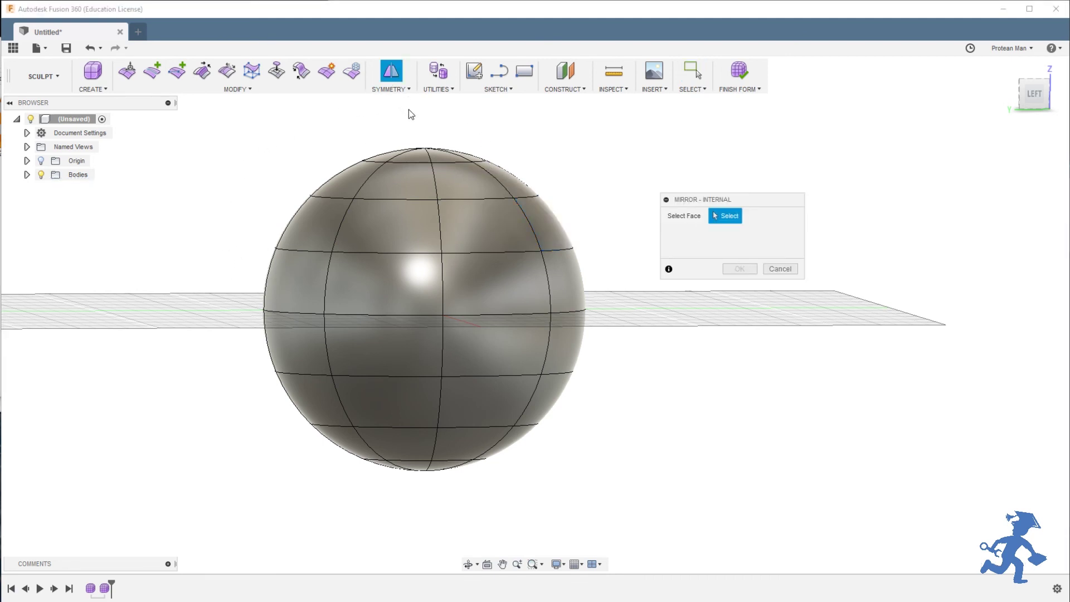
left_click(402, 233)
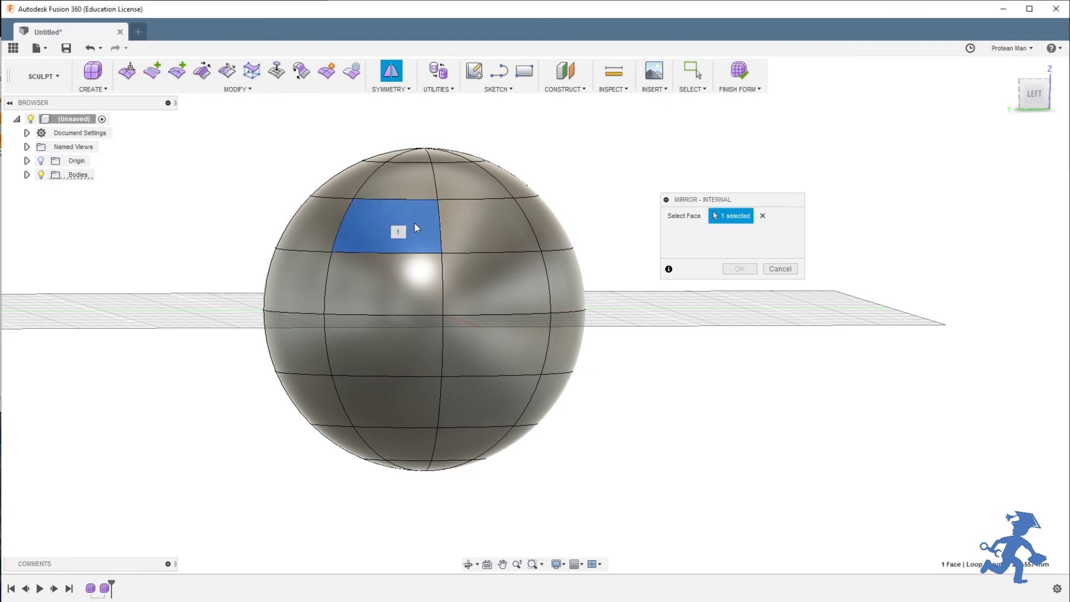
left_click(489, 241)
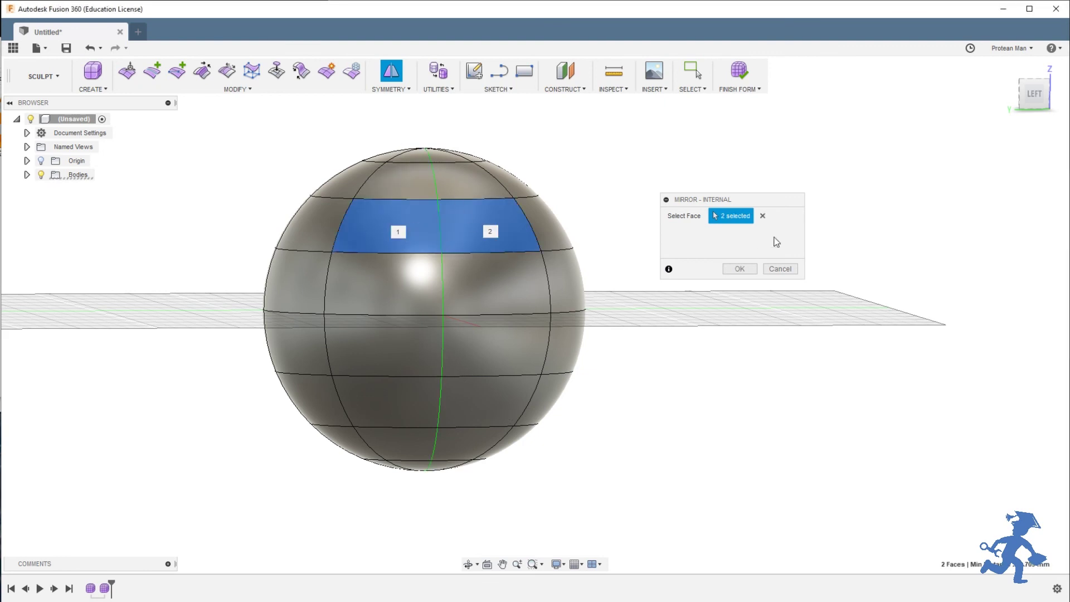
left_click(762, 216)
left_click(317, 234)
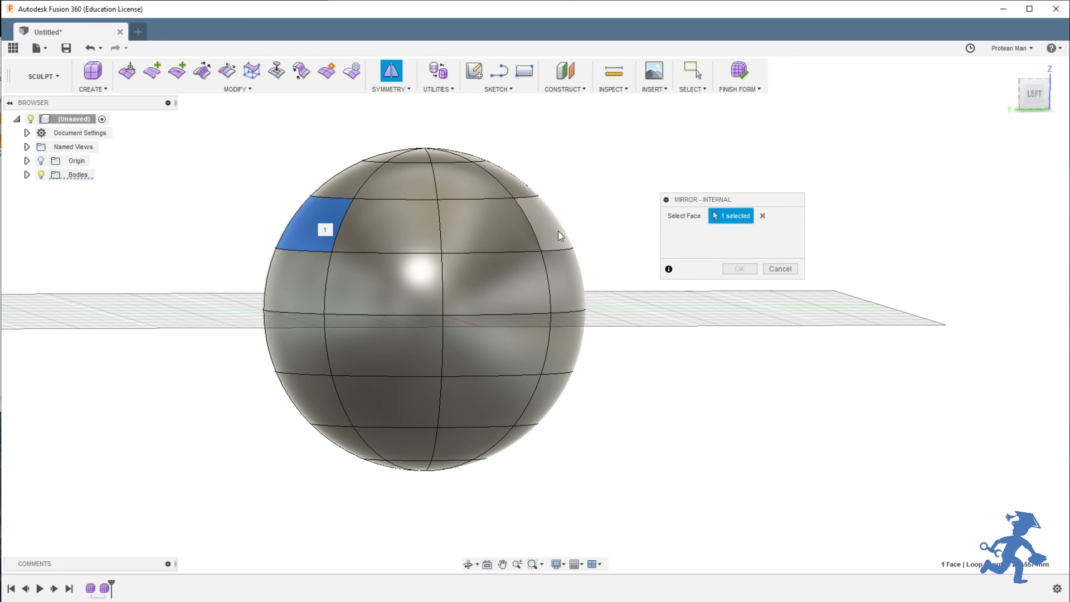
left_click(560, 235)
left_click(763, 215)
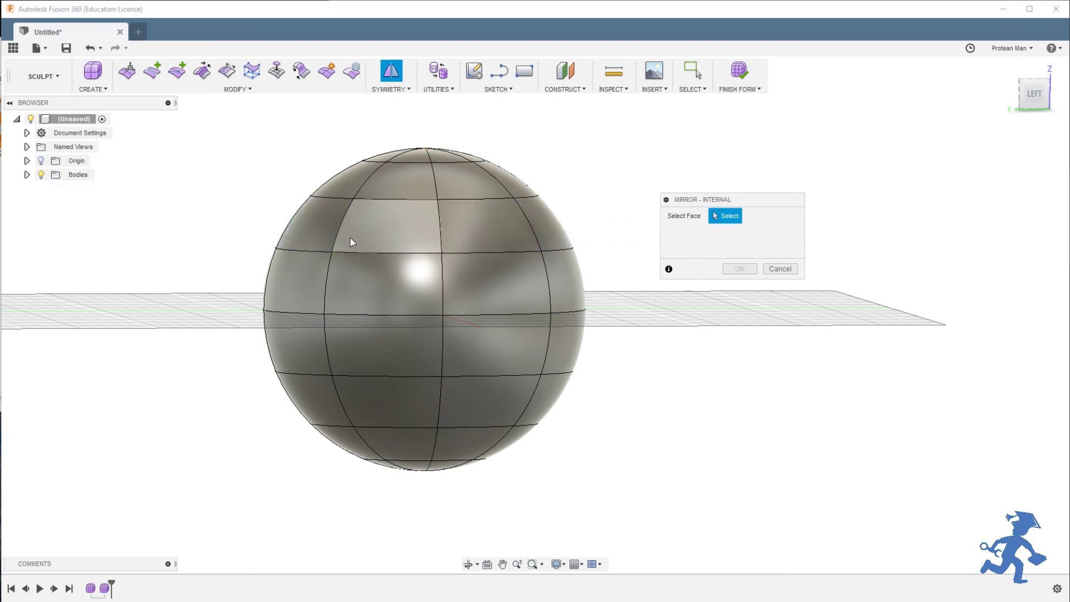
left_click(342, 226)
left_click(398, 235)
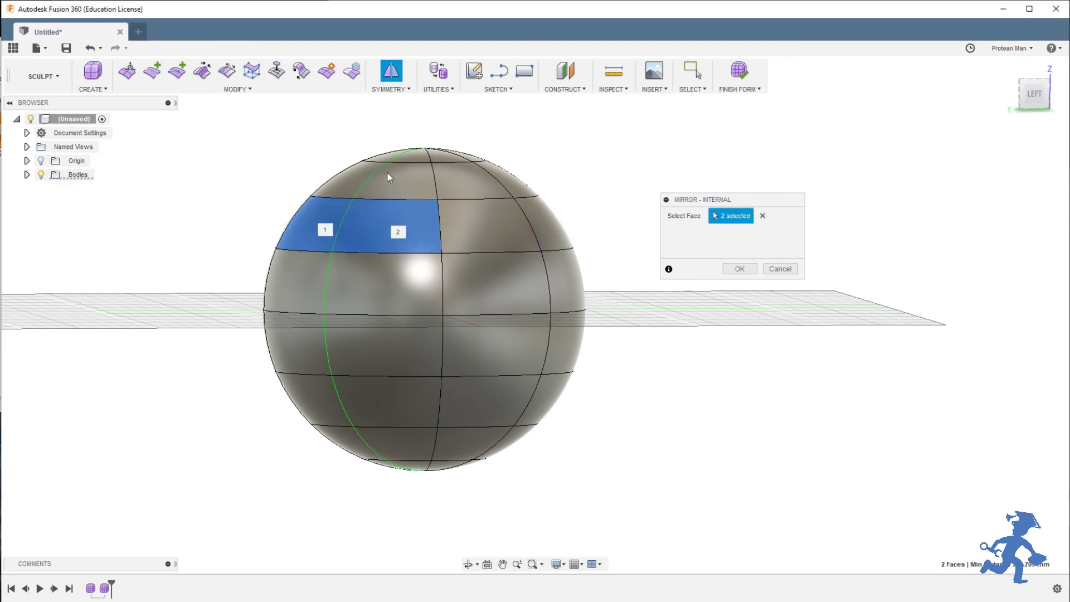
left_click(765, 220)
Apply internal mirror symmetry about the sphere's centre vertical edge, using the two outer faces just below the equator on opposite sides.
middle_click_drag(520, 232, 497, 239, "shift")
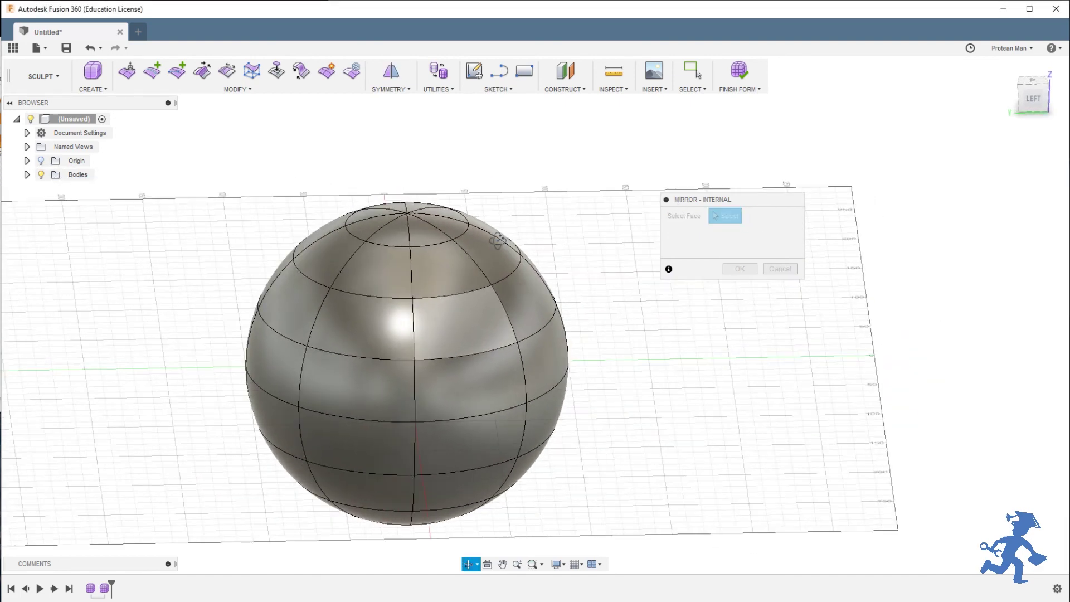
left_click(290, 415)
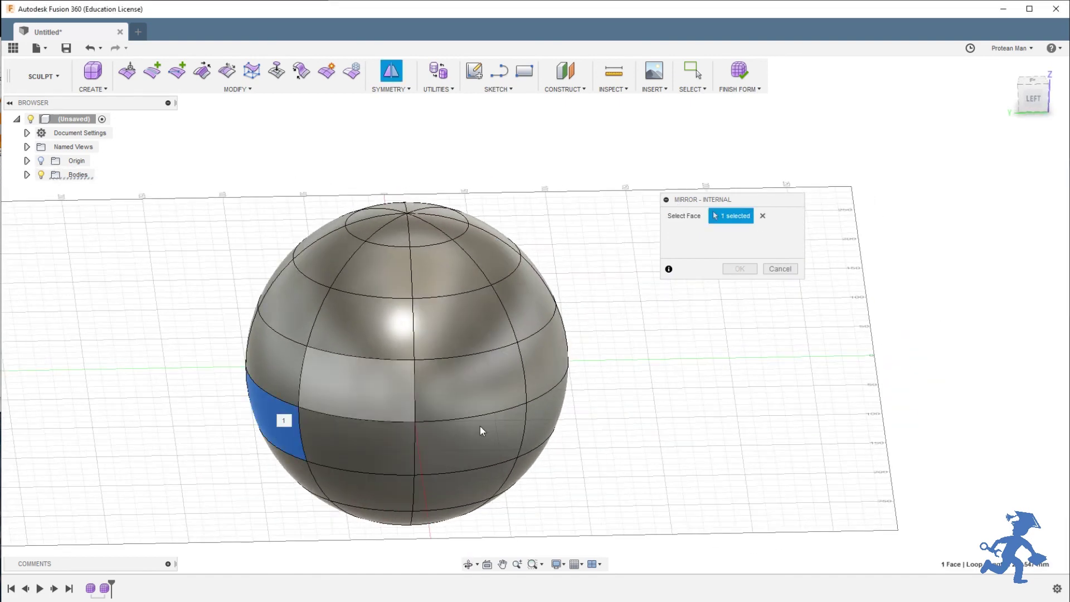
left_click(550, 433)
left_click(739, 269)
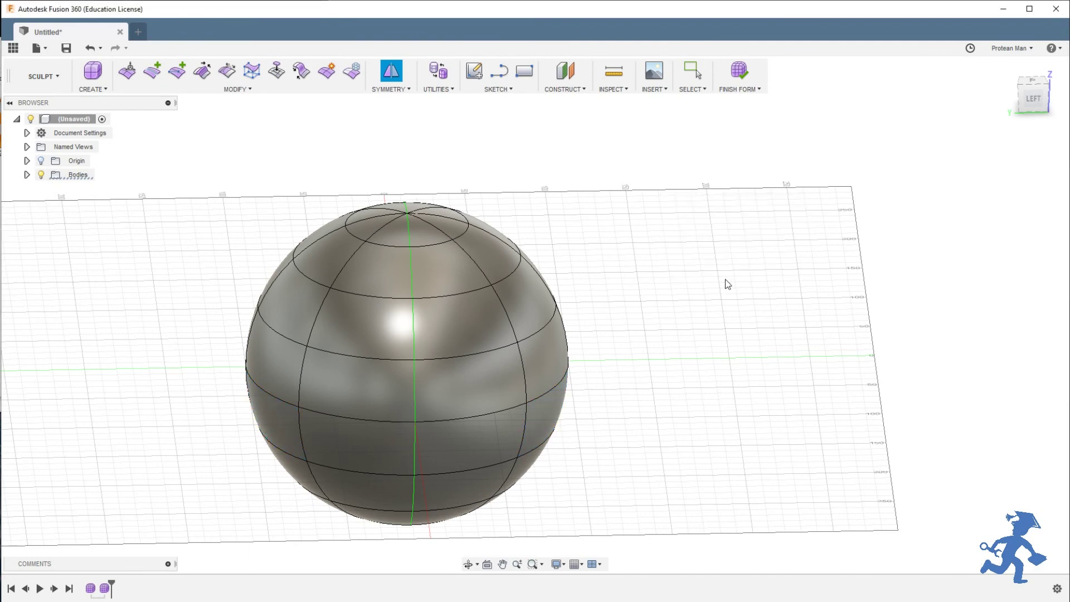
Pull the outer left face just above the equator outward with Edit Form so its mirrored partner follows, and finish the form edit.
middle_click_drag(431, 357, 427, 312, "shift")
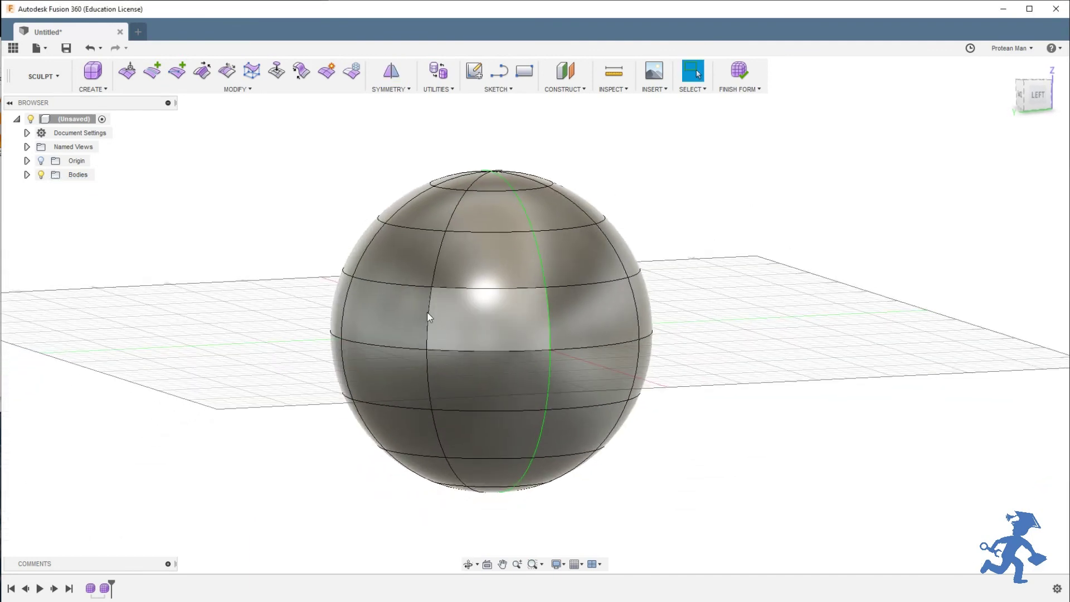
left_click(127, 71)
left_click(356, 312)
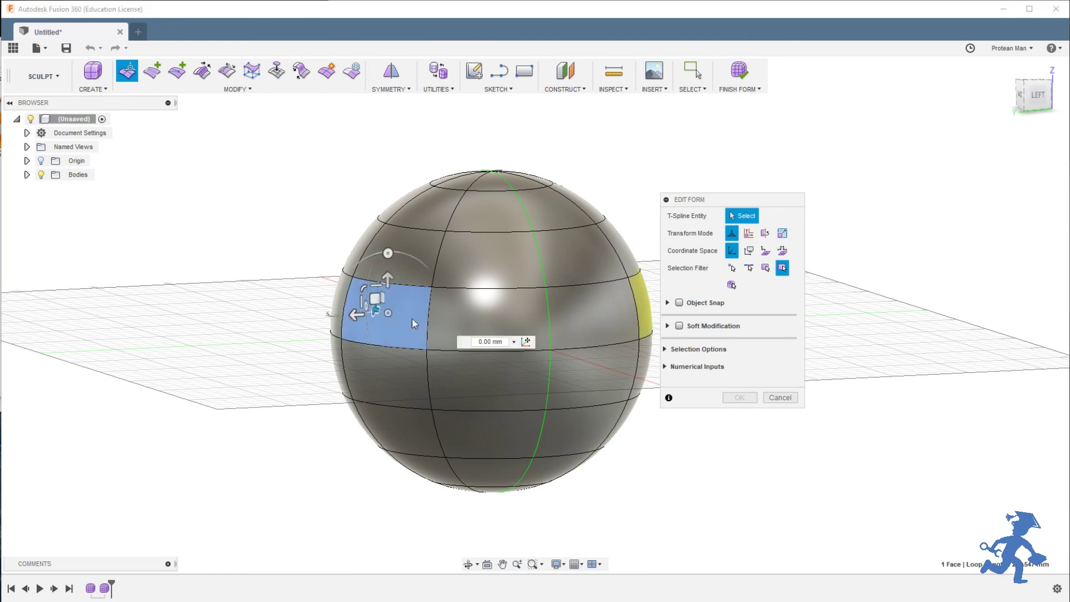
left_click_drag(348, 303, 330, 258)
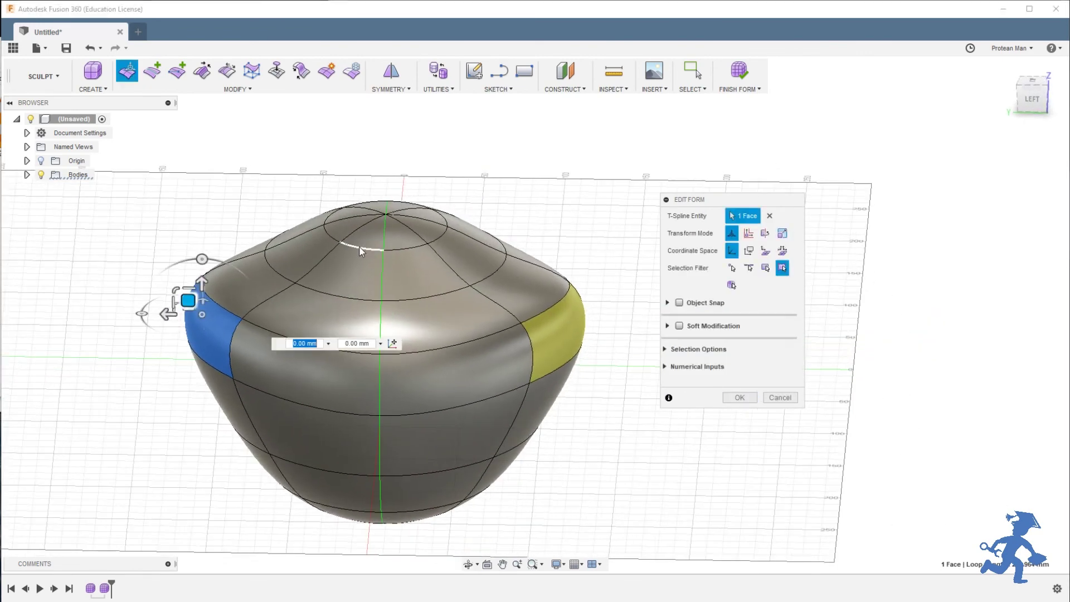
middle_click_drag(361, 251, 432, 262)
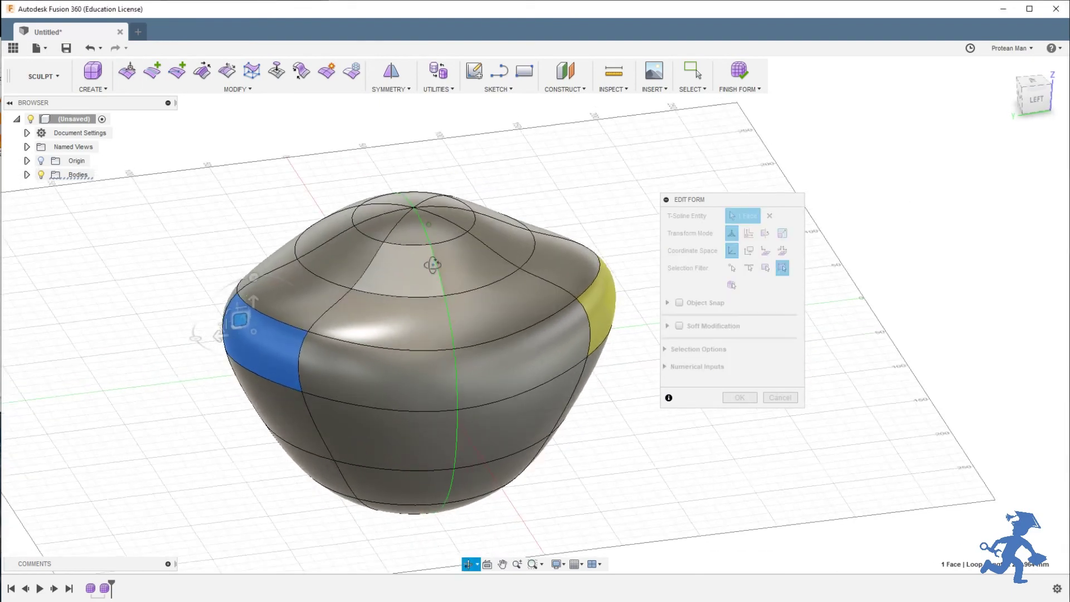
left_click(740, 398)
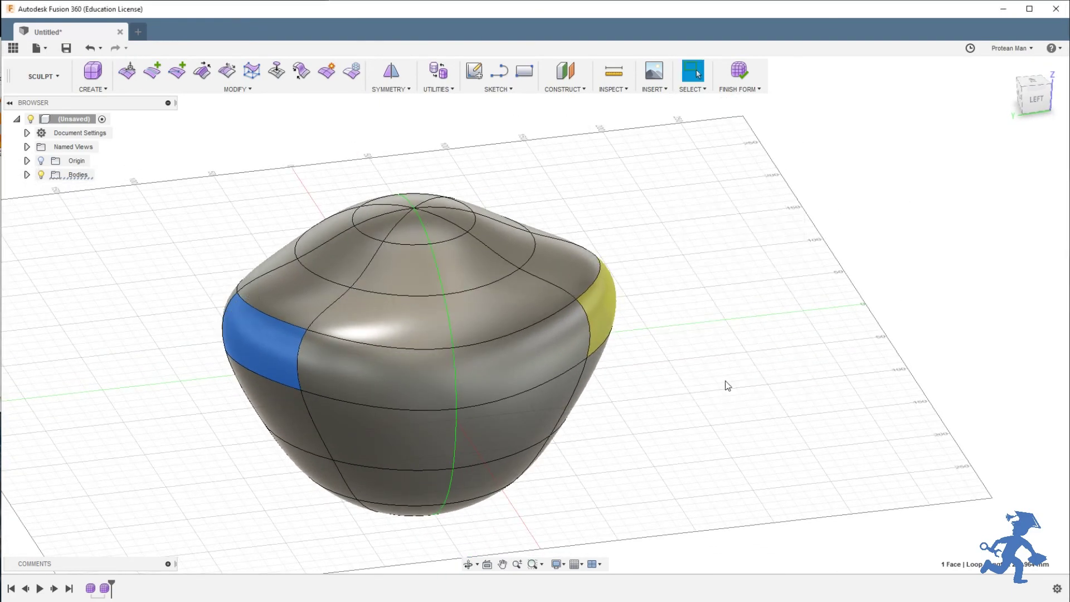
Examine the mirrored face pairing by selecting the upper faces on one side of the symmetry line, and clear the selection.
middle_click_drag(502, 304, 464, 296, "shift")
left_click(439, 258)
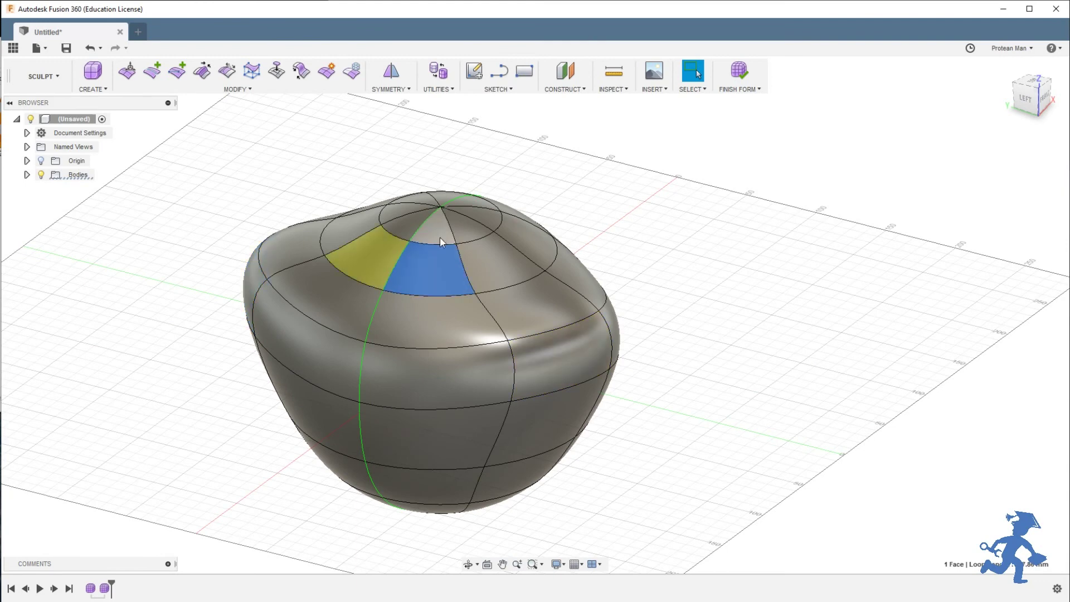
left_click(477, 203, "shift")
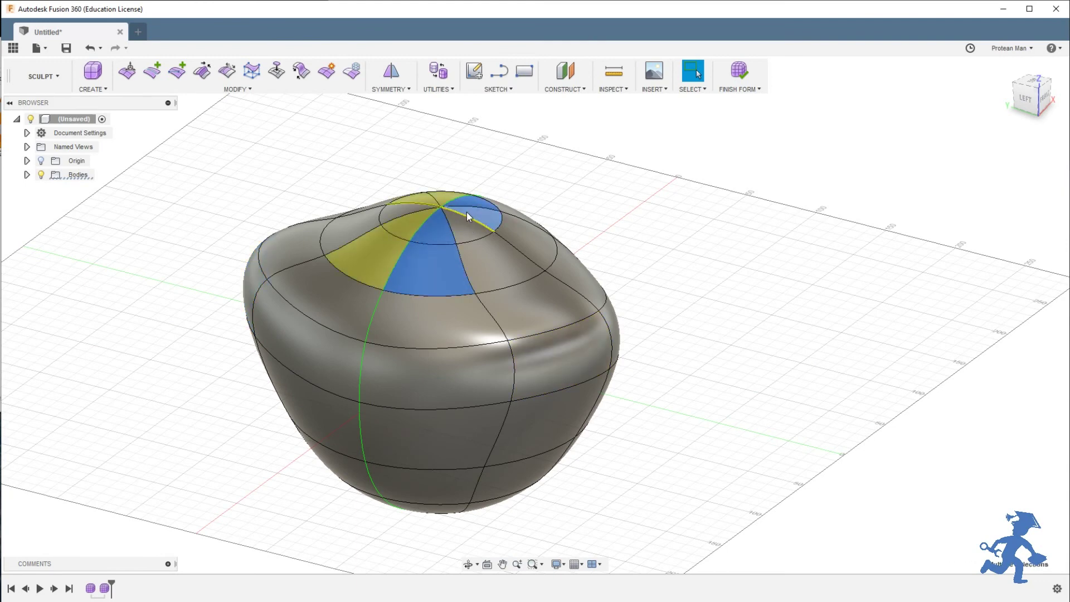
left_click(478, 266, "shift")
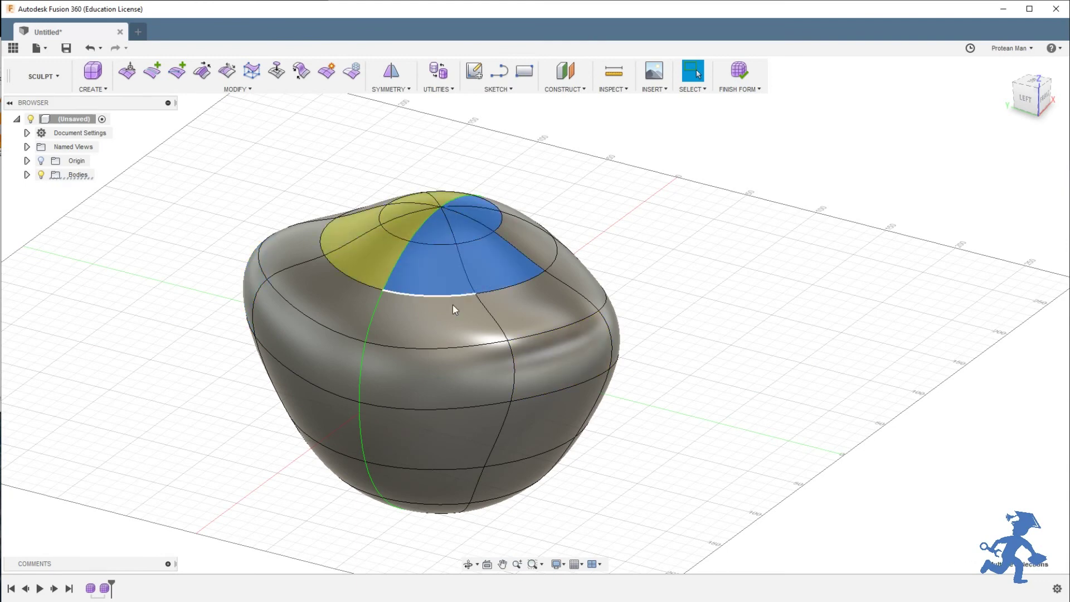
left_click(453, 306, "shift")
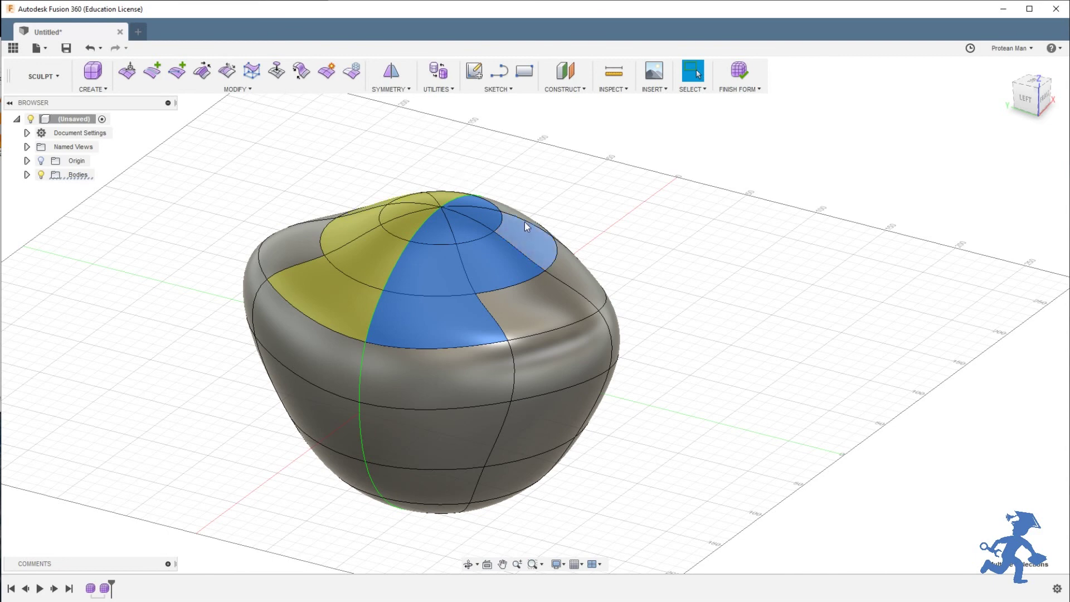
left_click(568, 250, "shift")
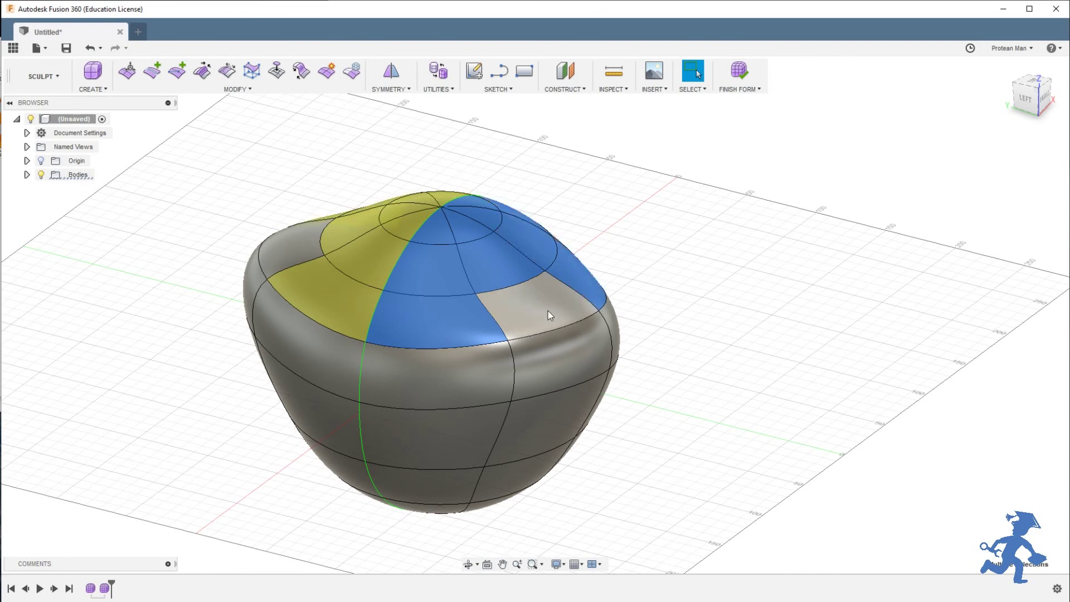
left_click(547, 310, "shift")
left_click(608, 213)
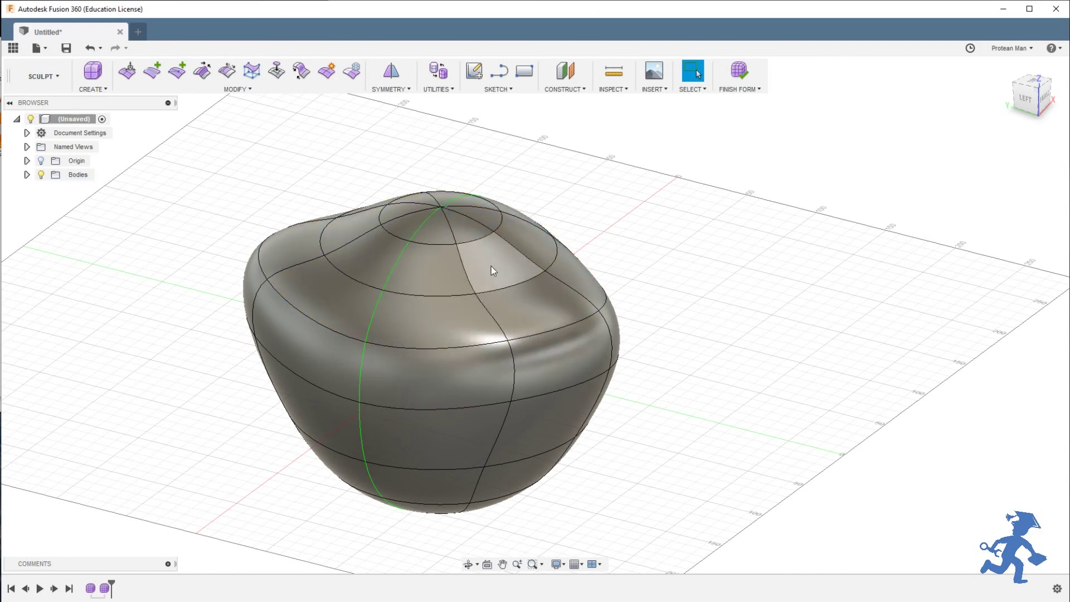
mouse_move(405, 270)
middle_mouse_down("shift")
mouse_move(426, 279)
mouse_move(419, 285)
middle_mouse_up("shift")
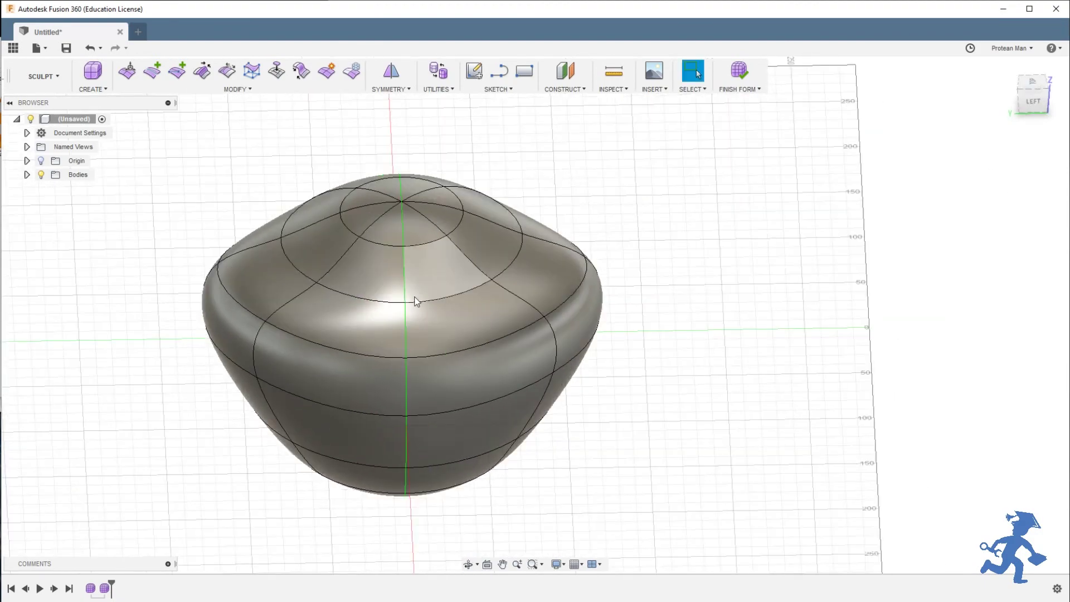
left_click(43, 76)
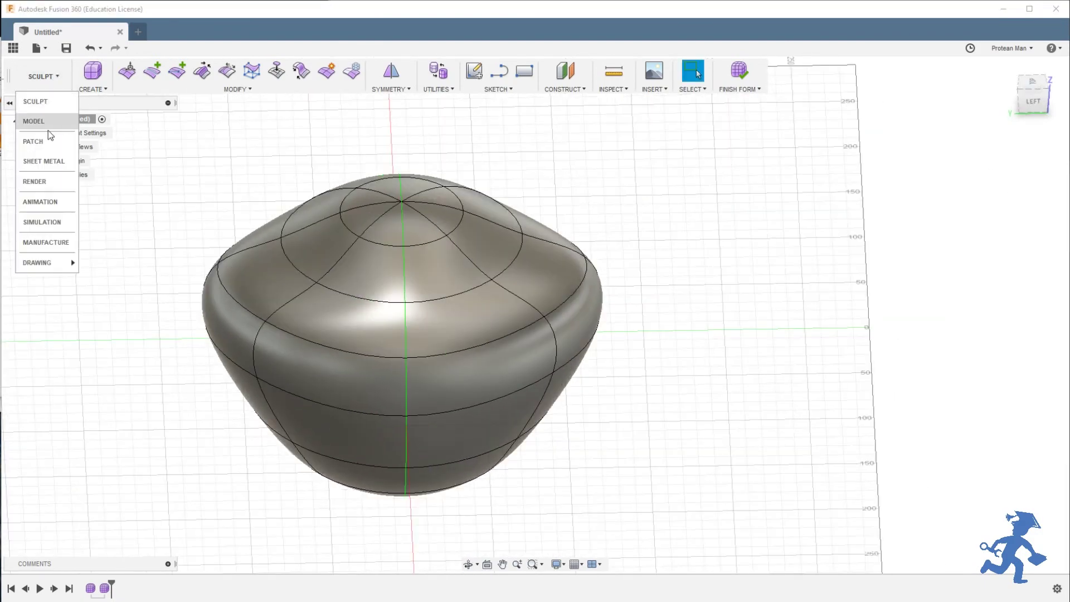
left_click(583, 172)
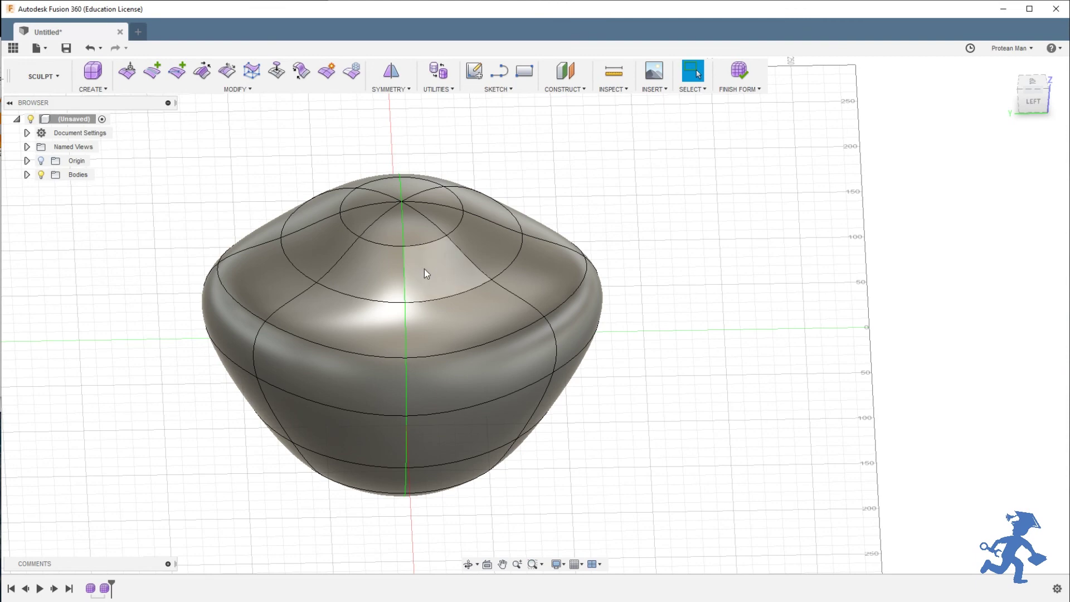
Try moving the upper face beside the symmetry line near the top pole with Edit Form, and undo the move.
middle_click_drag(383, 304, 413, 294, "shift")
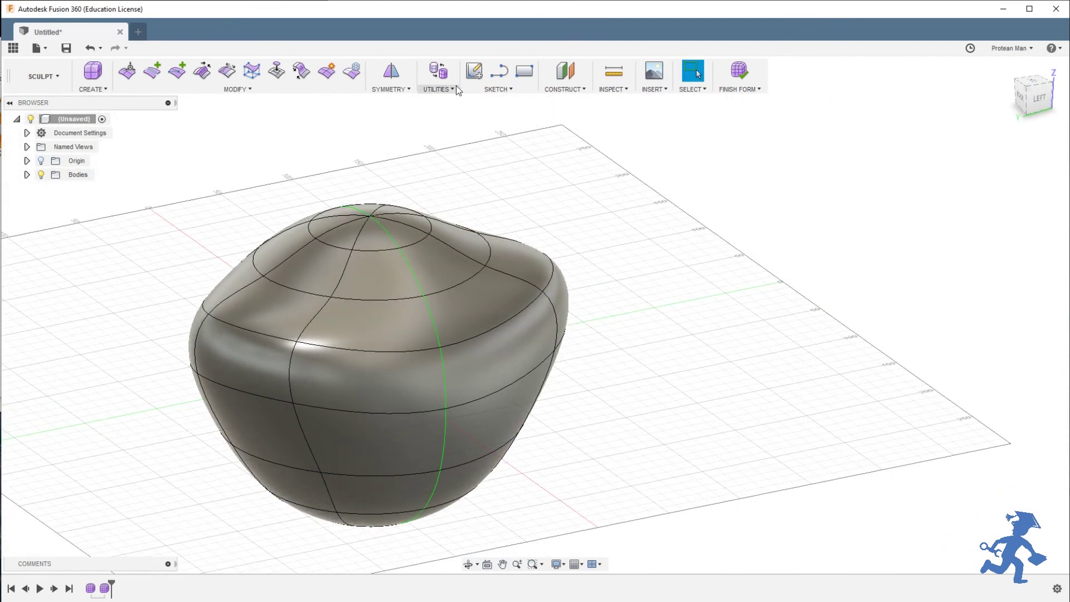
left_click(128, 71)
left_click(392, 279)
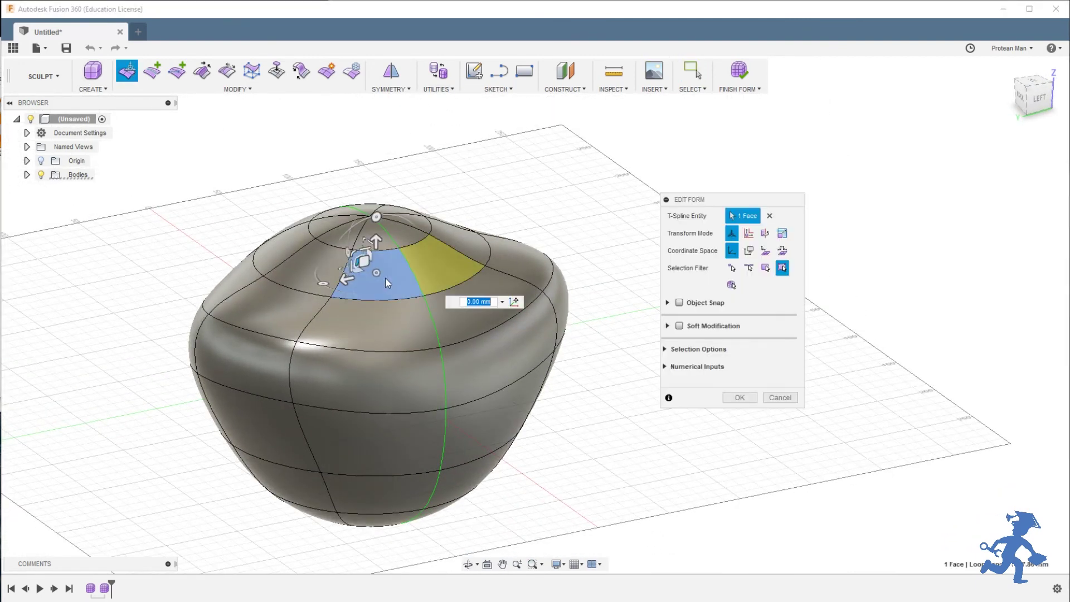
middle_click_drag(361, 261, 366, 204, "shift")
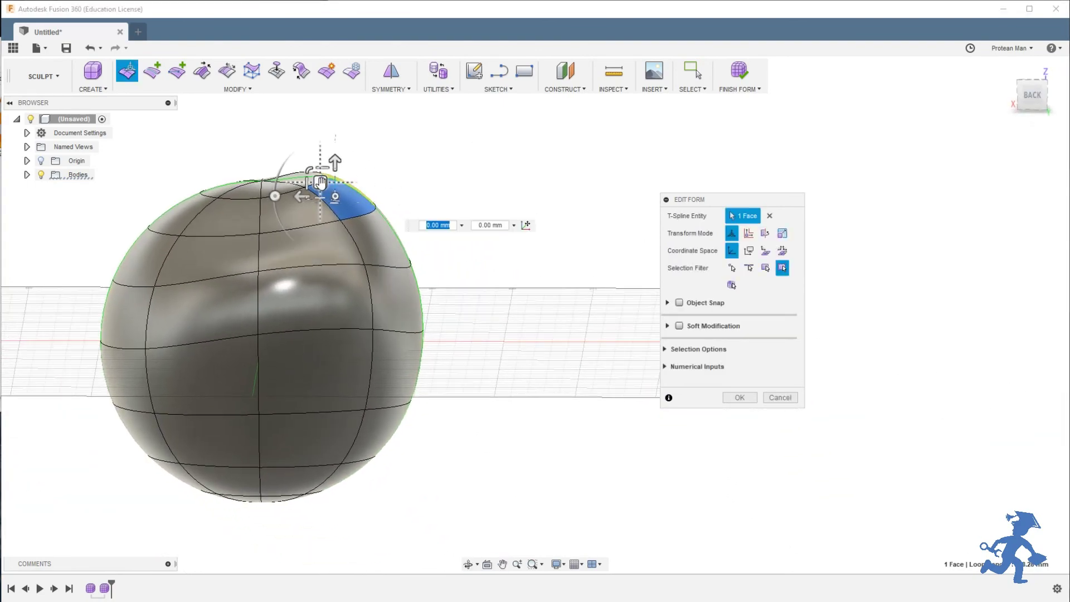
left_click_drag(320, 181, 346, 222)
middle_click_drag(345, 223, 279, 260, "shift")
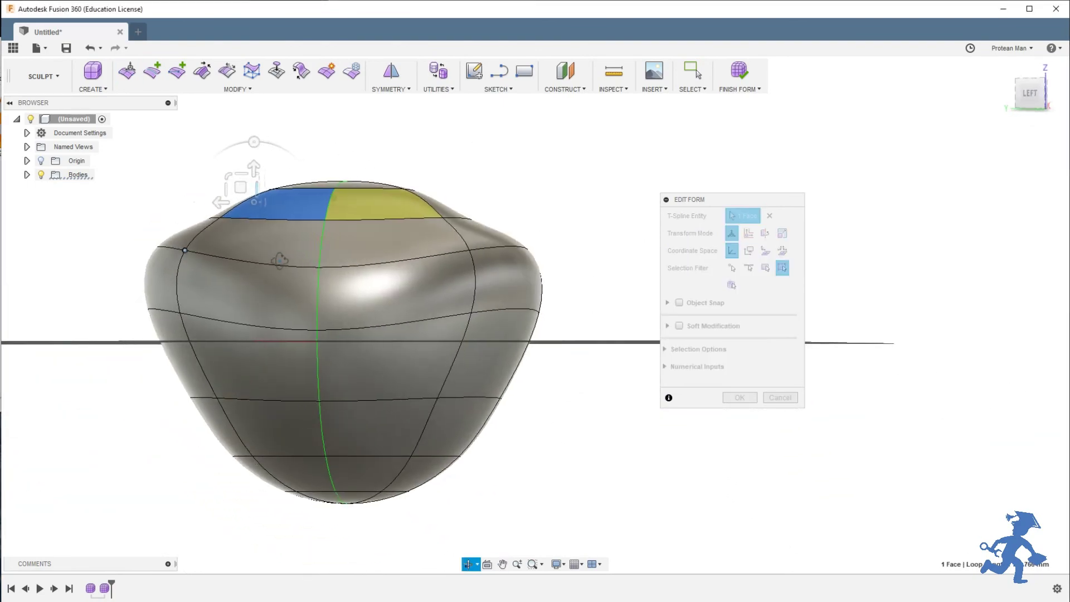
key("ctrl+z")
Pull the face beside the symmetry line, just above the equator, slightly outward.
left_click(383, 320)
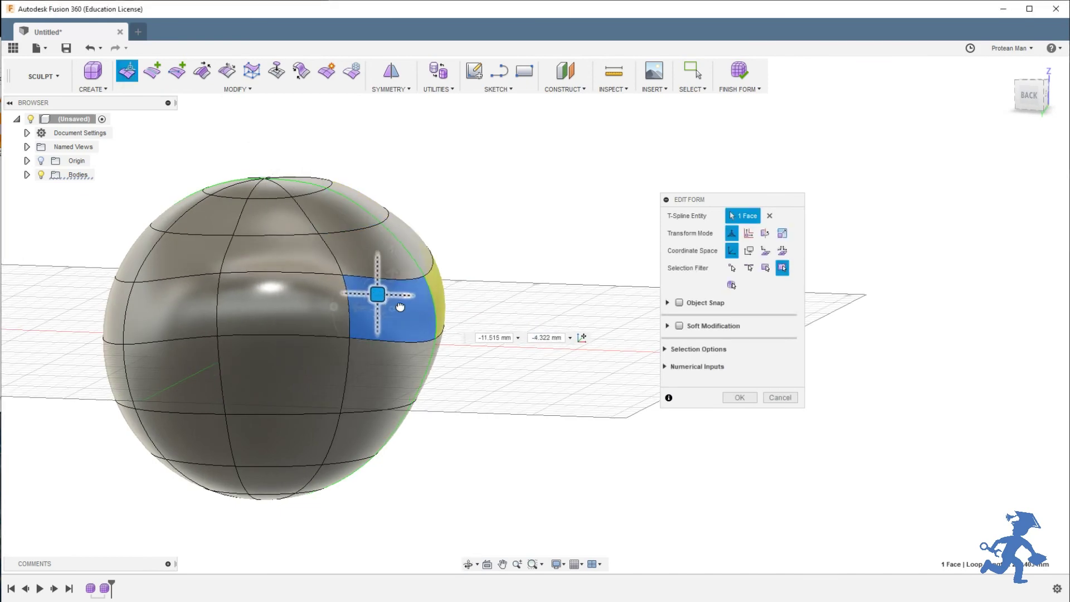
mouse_move(400, 307)
left_mouse_down()
mouse_move(429, 311)
mouse_move(390, 301)
left_mouse_up()
middle_click_drag(390, 301, 383, 351, "shift")
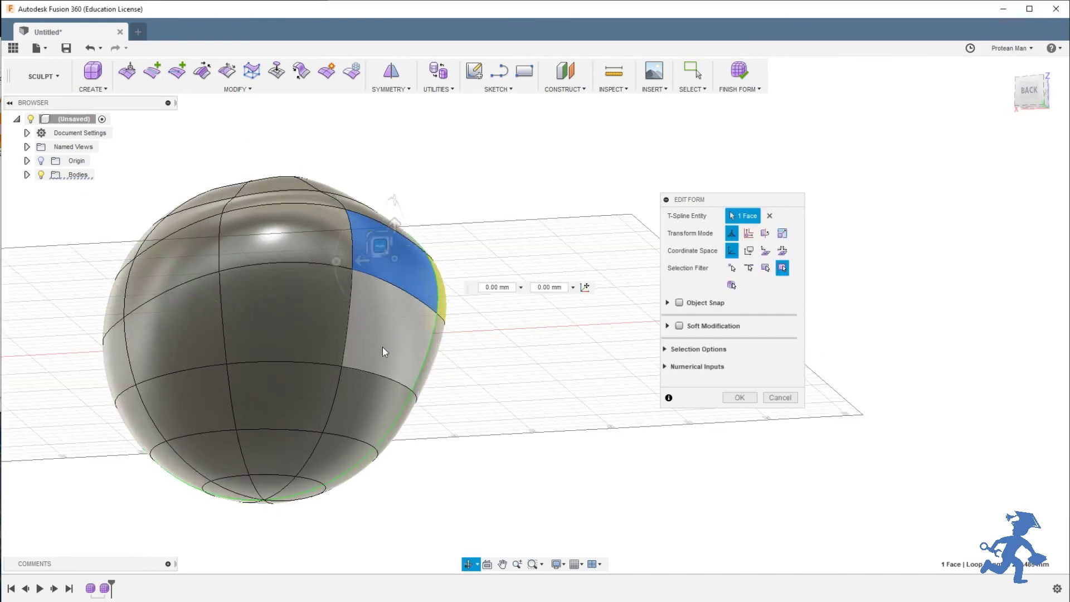
Pull the symmetry-line vertex below the equator out about 106 mm and up about 26 mm, and the one near the bottom pole outward and down.
left_click(412, 390)
left_click_drag(397, 376, 577, 327)
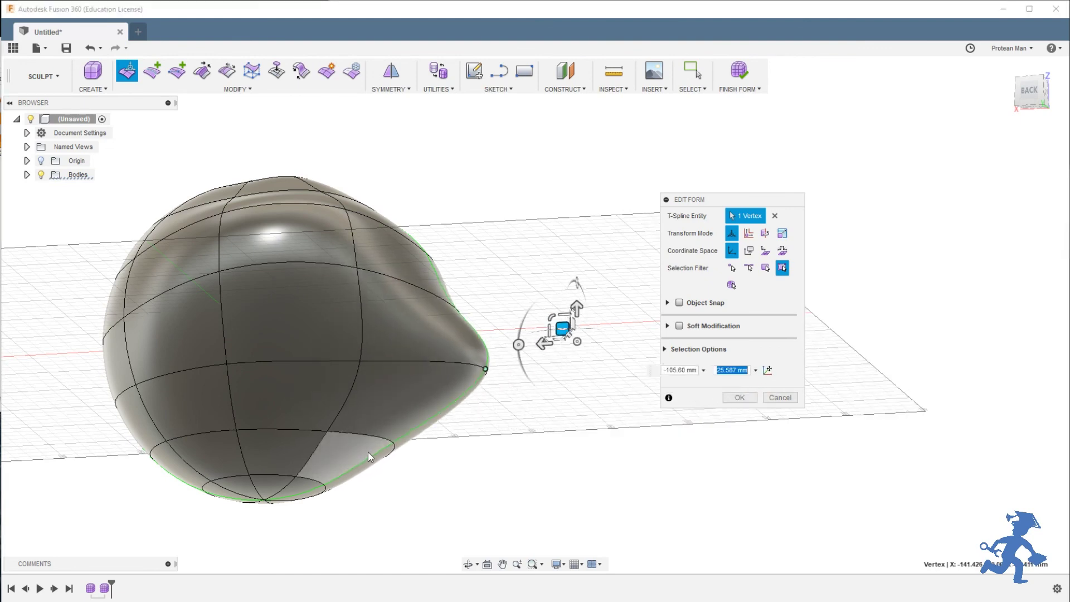
left_click_drag(310, 467, 548, 546)
middle_click_drag(425, 325, 425, 341, "shift")
middle_click_drag(463, 413, 446, 367, "shift")
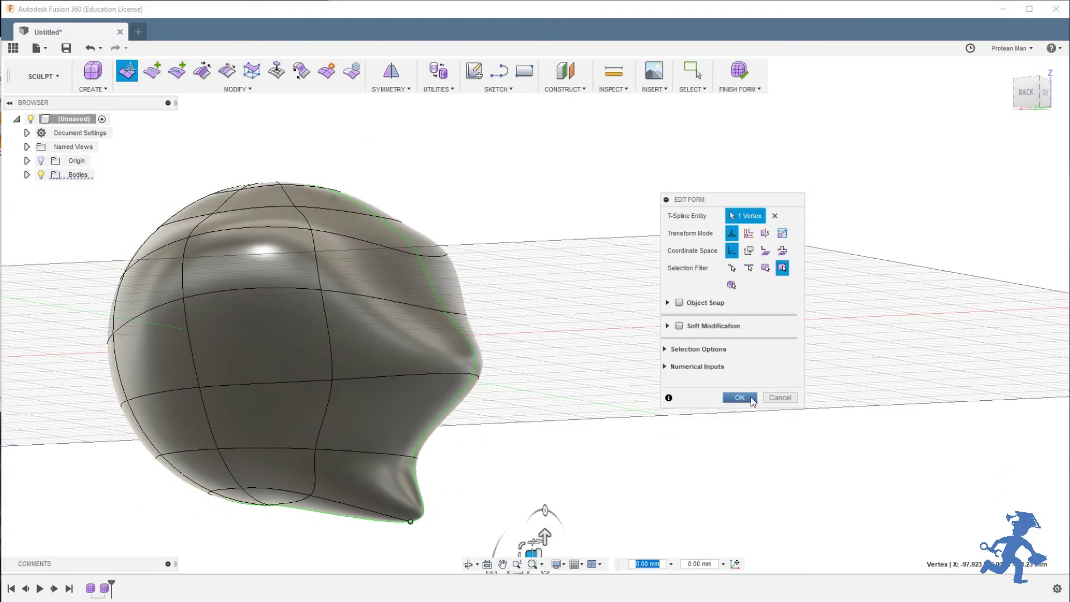
left_click(740, 397)
Insert an edge in Simple mode across the face beside the symmetry line, between the two pulled-out points.
left_click(177, 72)
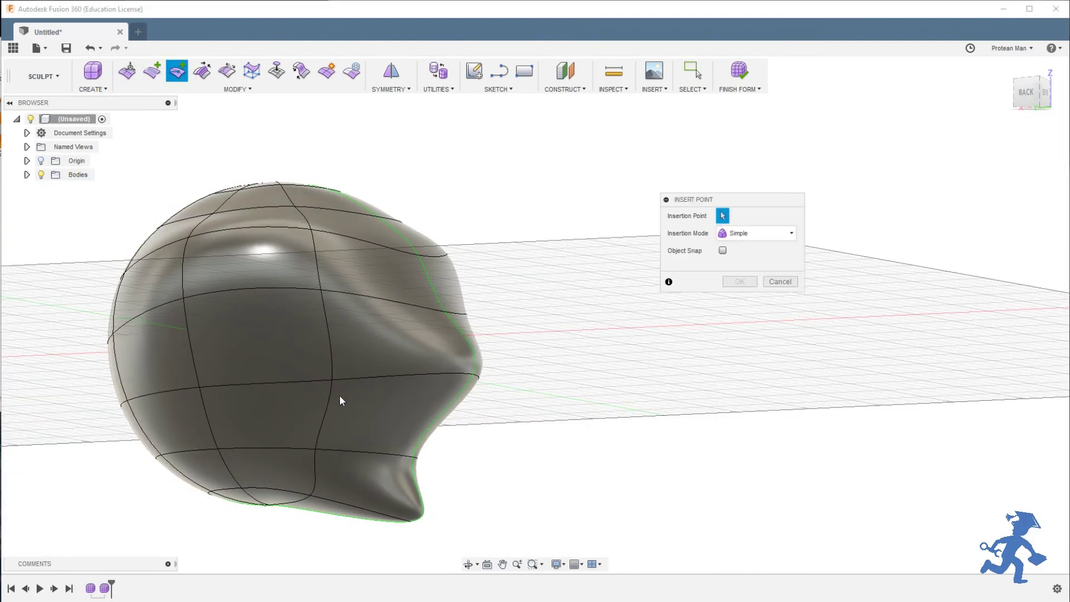
middle_click_drag(495, 354, 350, 408, "shift")
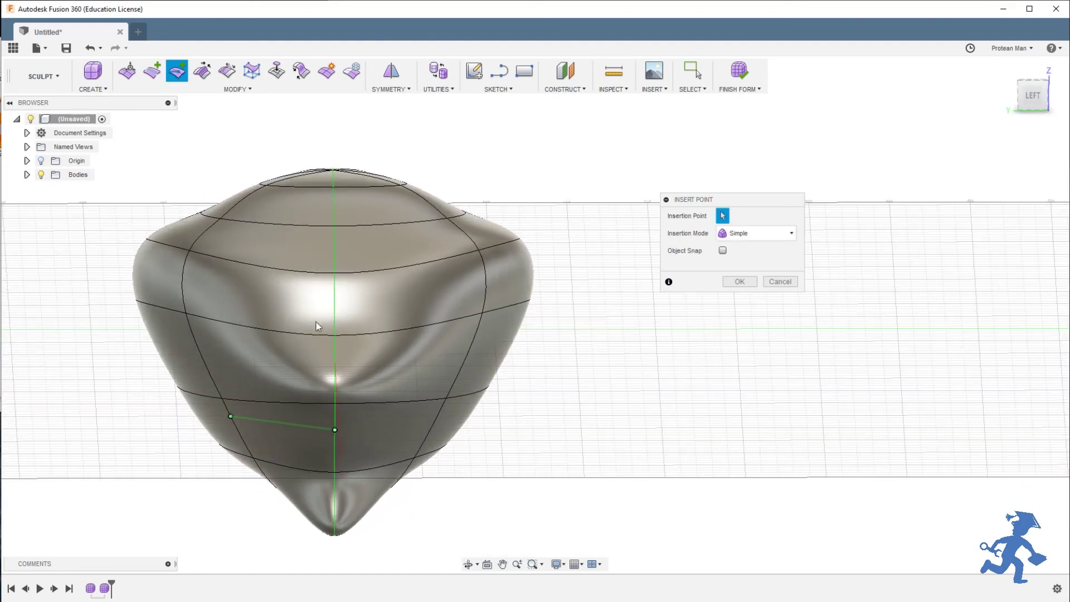
middle_click_drag(316, 326, 359, 327, "shift")
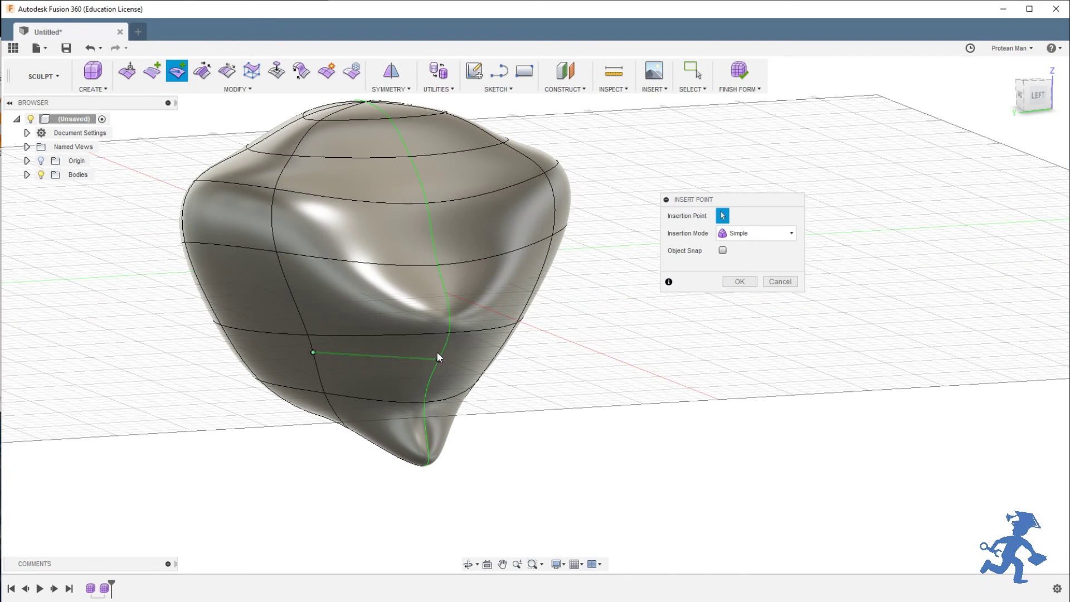
left_click(729, 282)
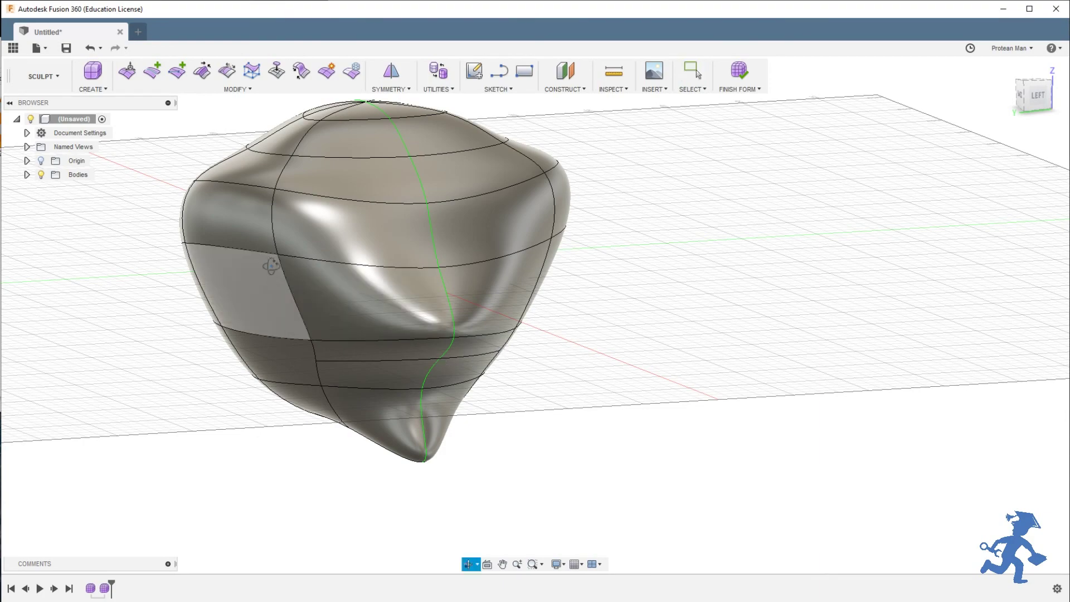
Insert an edge across the side face just below the equator by placing two points on its opposite edges in Simple mode.
middle_click_drag(273, 301, 318, 272, "shift")
left_click(177, 71)
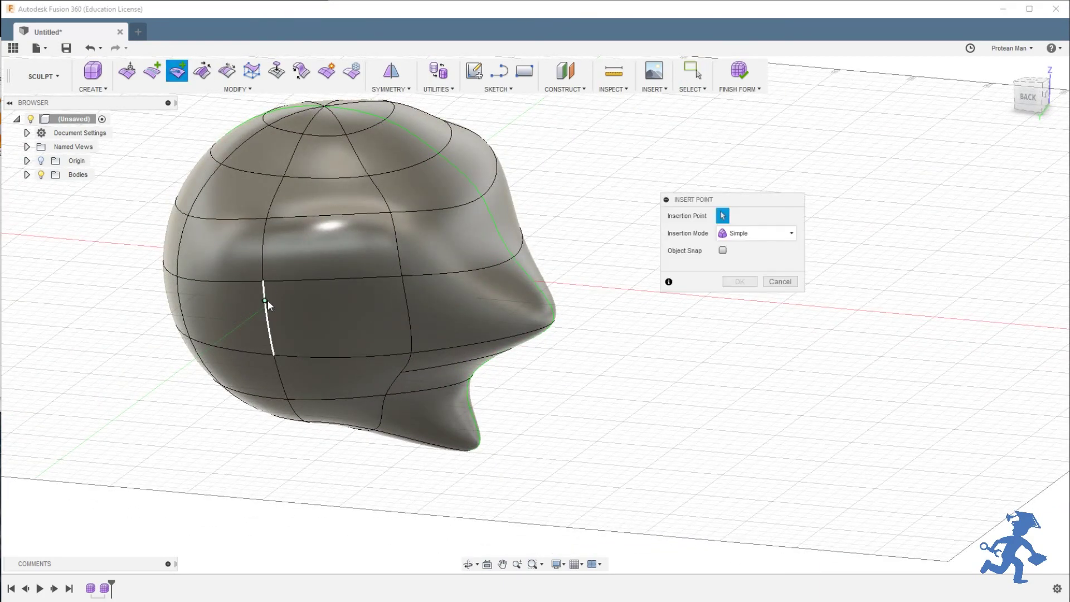
left_click(266, 301)
left_click(405, 297)
left_click(739, 281)
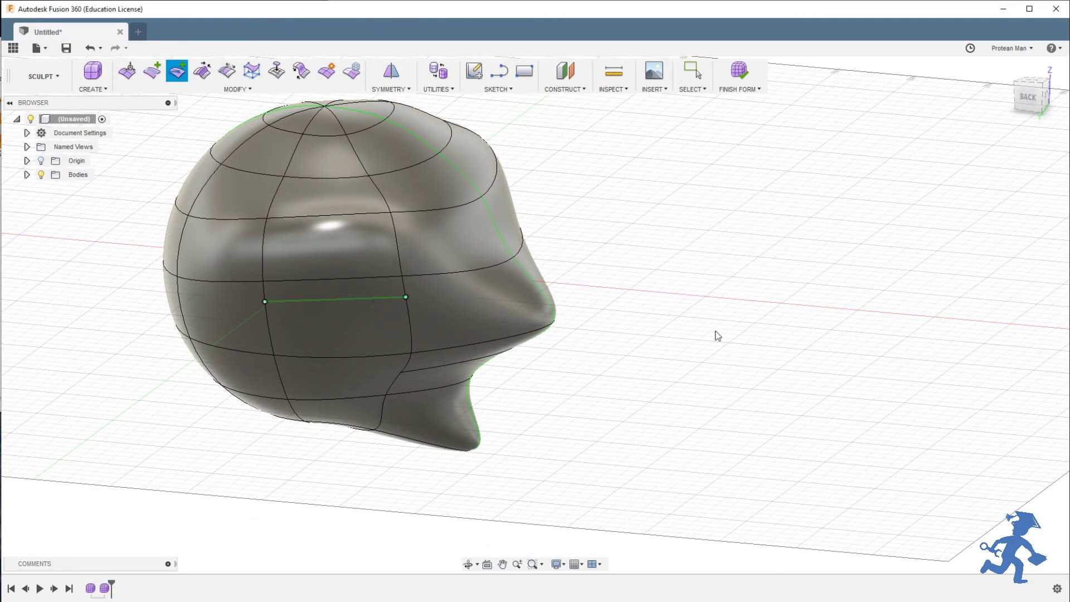
Pull the symmetry-line vertex at the upper protruding tip outward about 12.7 mm and down about 0.8 mm with Edit Form.
middle_click_drag(318, 306, 423, 298, "shift")
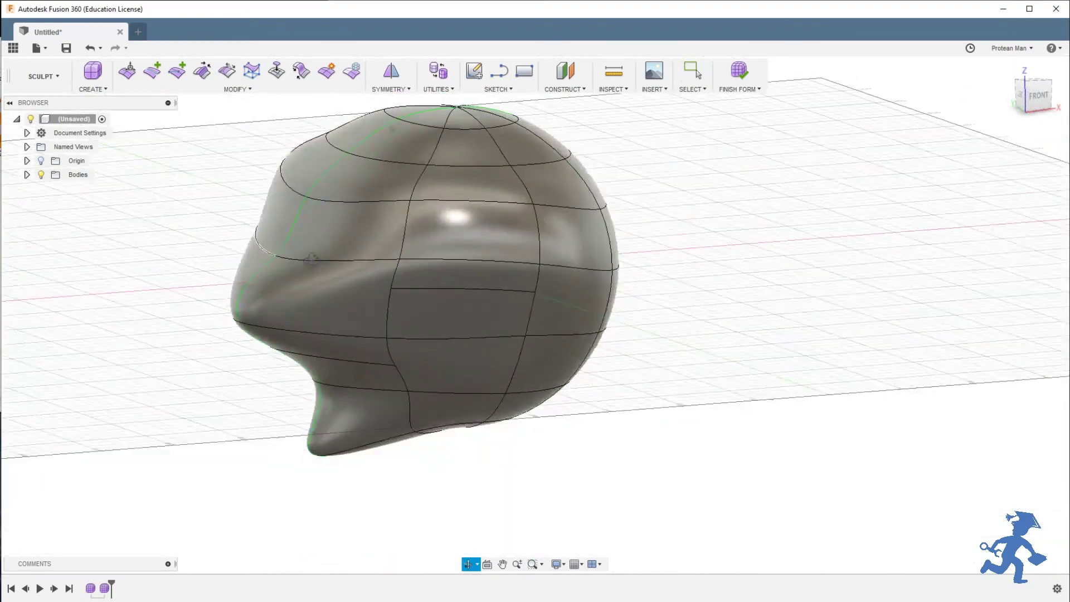
middle_click_drag(481, 279, 343, 115, "shift")
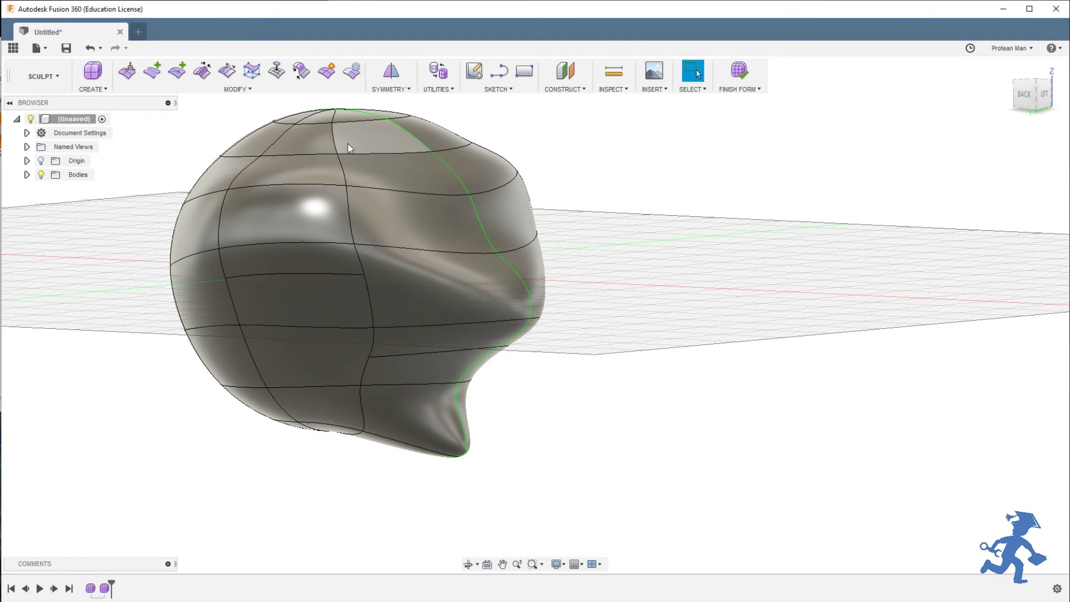
left_click(236, 90)
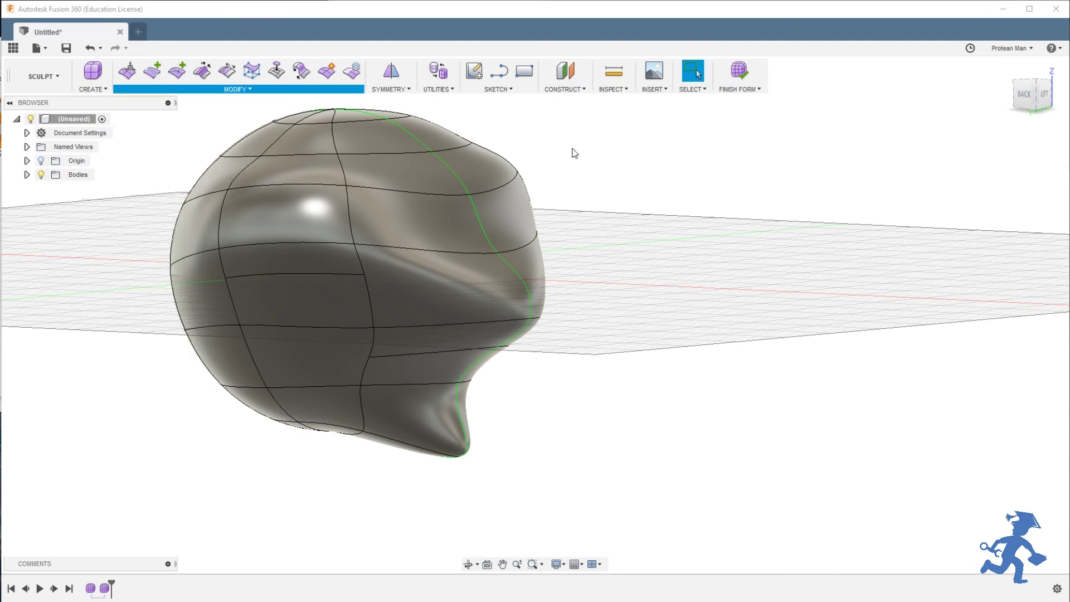
middle_click_drag(546, 290, 534, 248, "shift")
left_click(127, 71)
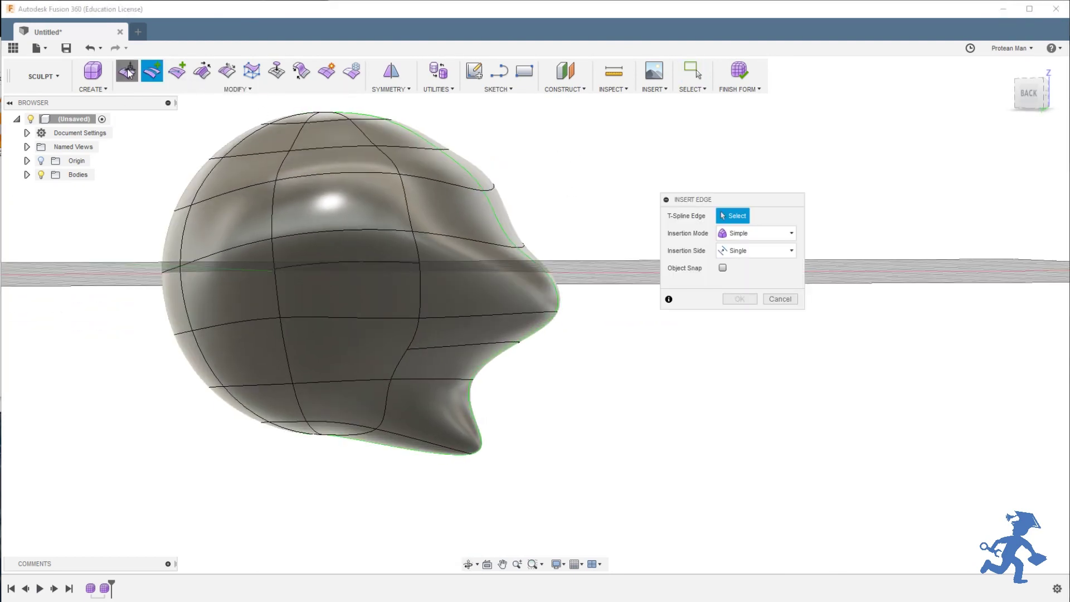
left_click(555, 309)
mouse_move(556, 307)
left_mouse_down()
mouse_move(540, 312)
mouse_move(575, 309)
left_mouse_up()
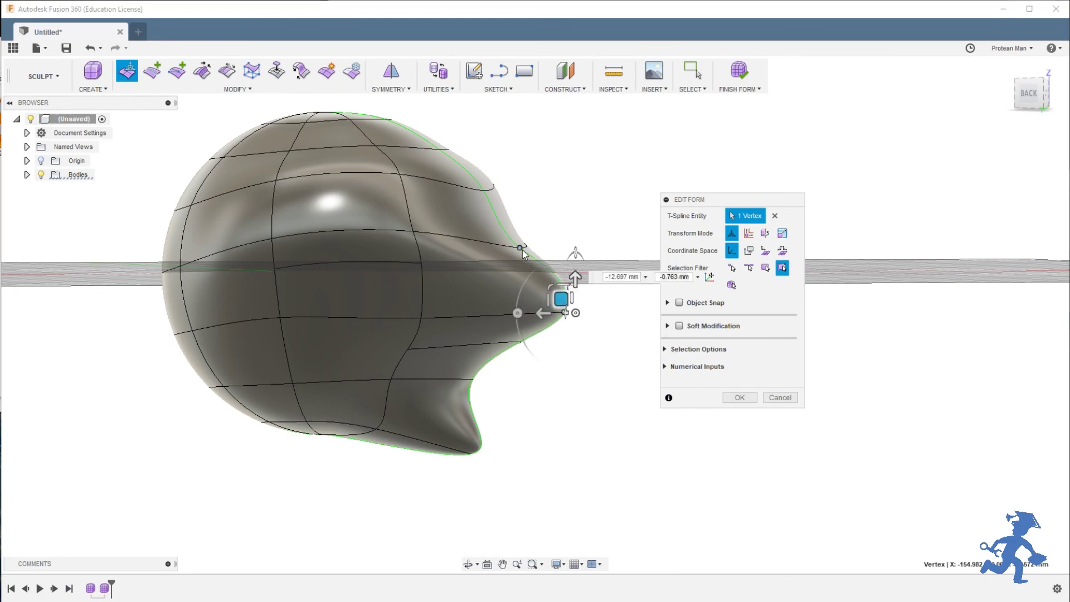
Push the symmetry-line vertex just above the protruding tip inward and apply the form edits.
left_click_drag(523, 250, 451, 164)
middle_click_drag(451, 164, 534, 299, "shift")
scroll(533, 299, "down", 6)
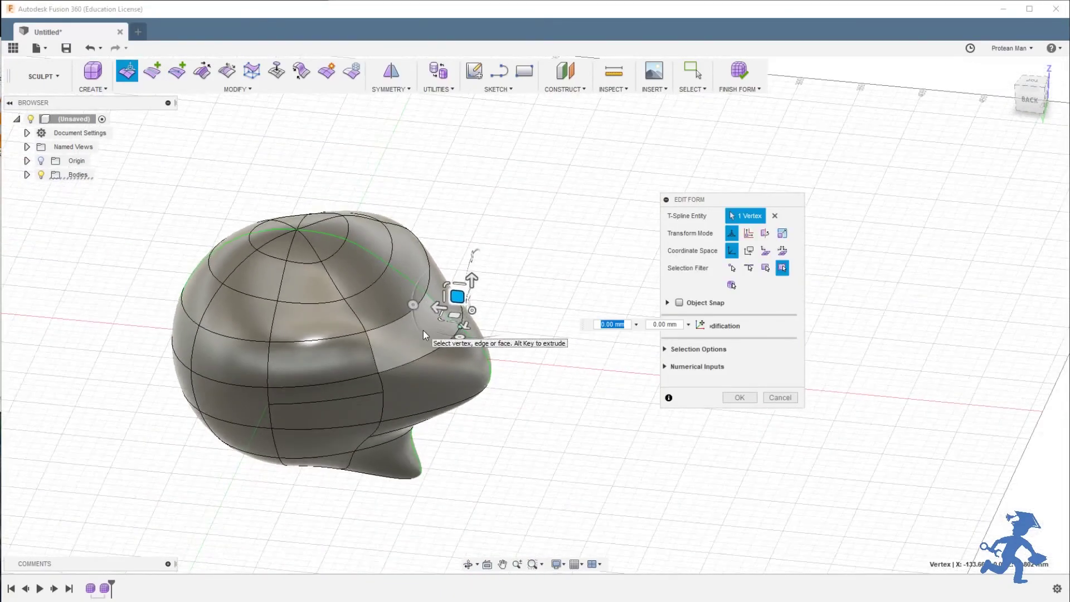
middle_click_drag(424, 310, 423, 251, "shift")
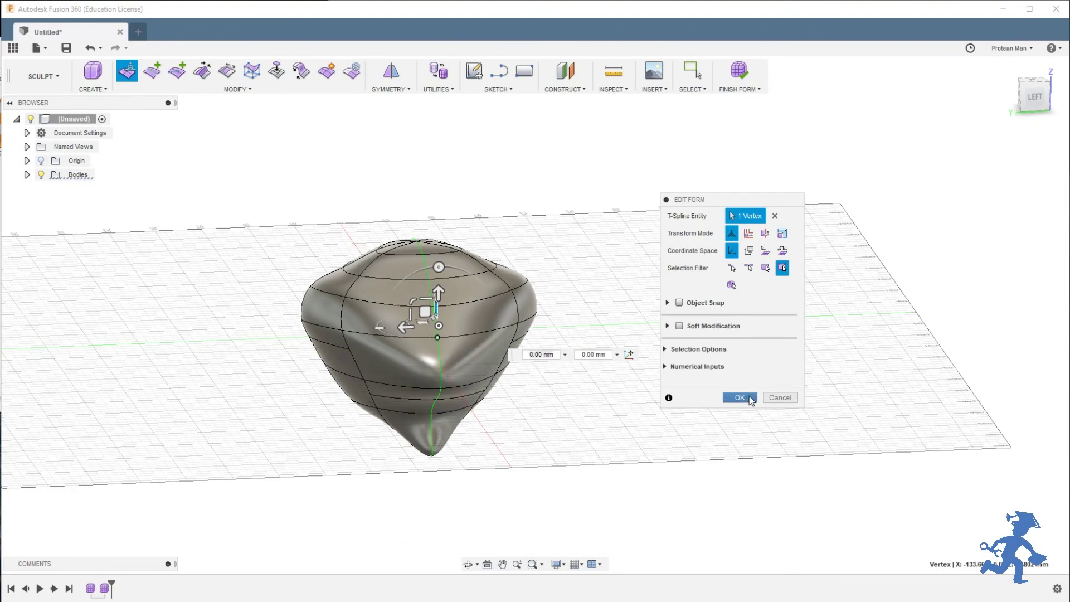
left_click(740, 397)
Select the upper face beside the symmetry line in Edit Form and examine its mirrored counterpart.
middle_click_drag(437, 308, 477, 304, "shift")
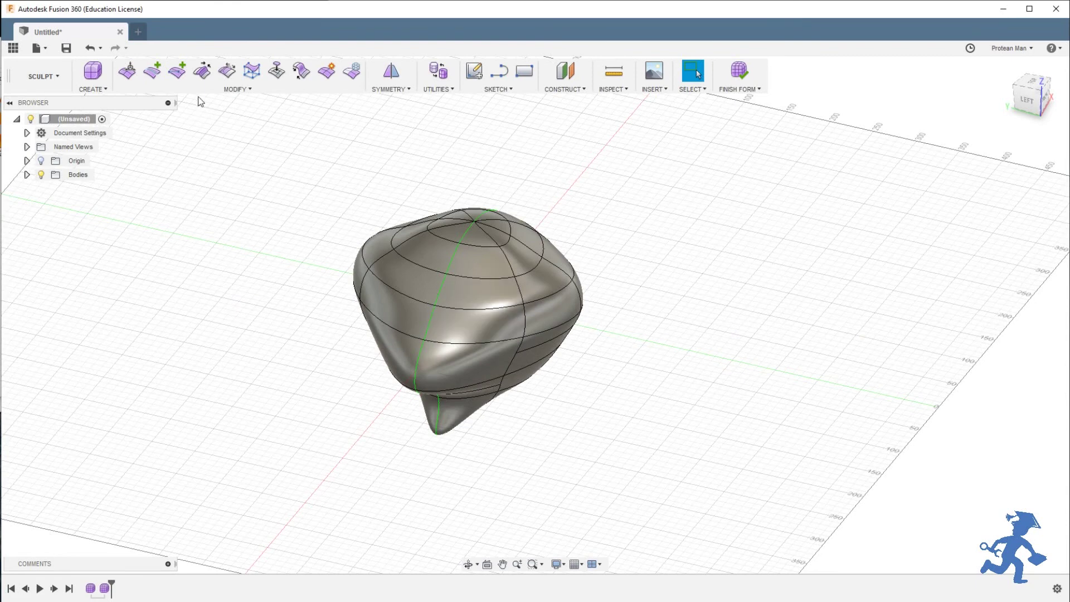
left_click(128, 70)
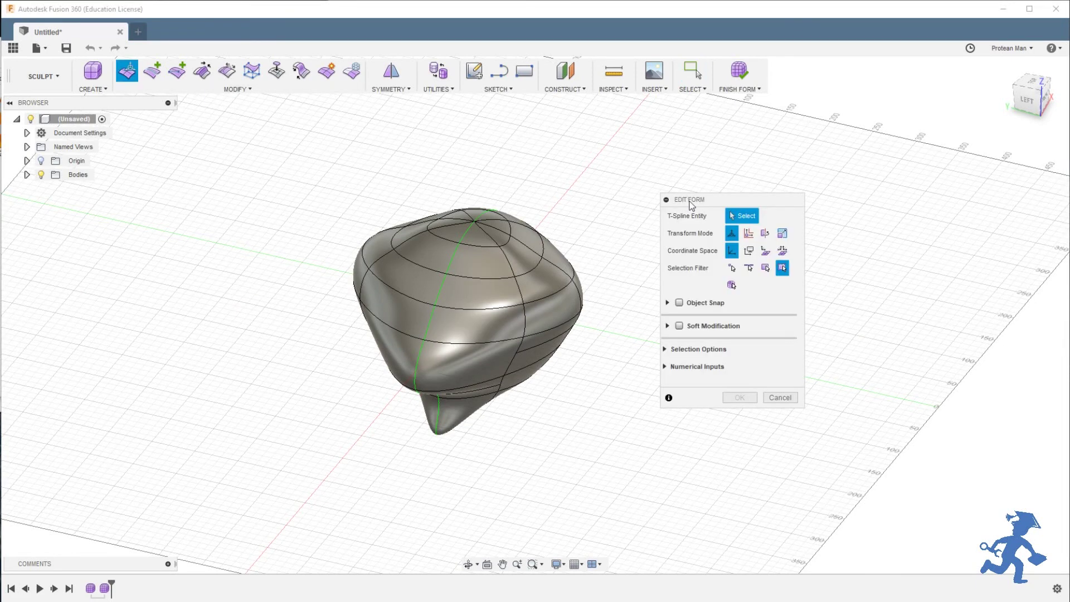
left_click_drag(691, 205, 662, 184)
left_click(462, 294)
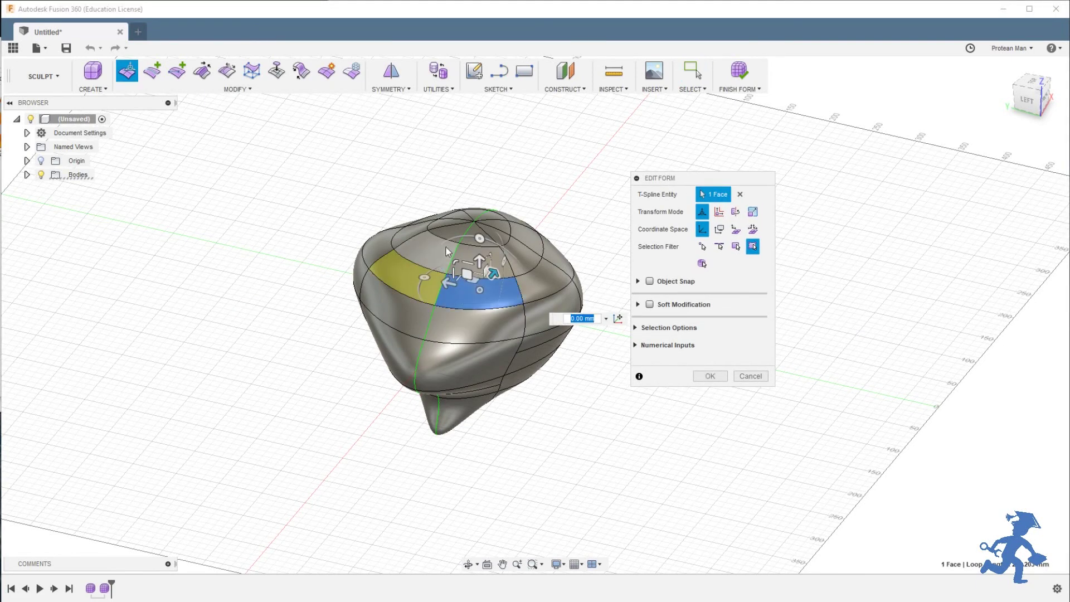
middle_click_drag(448, 252, 504, 380, "shift")
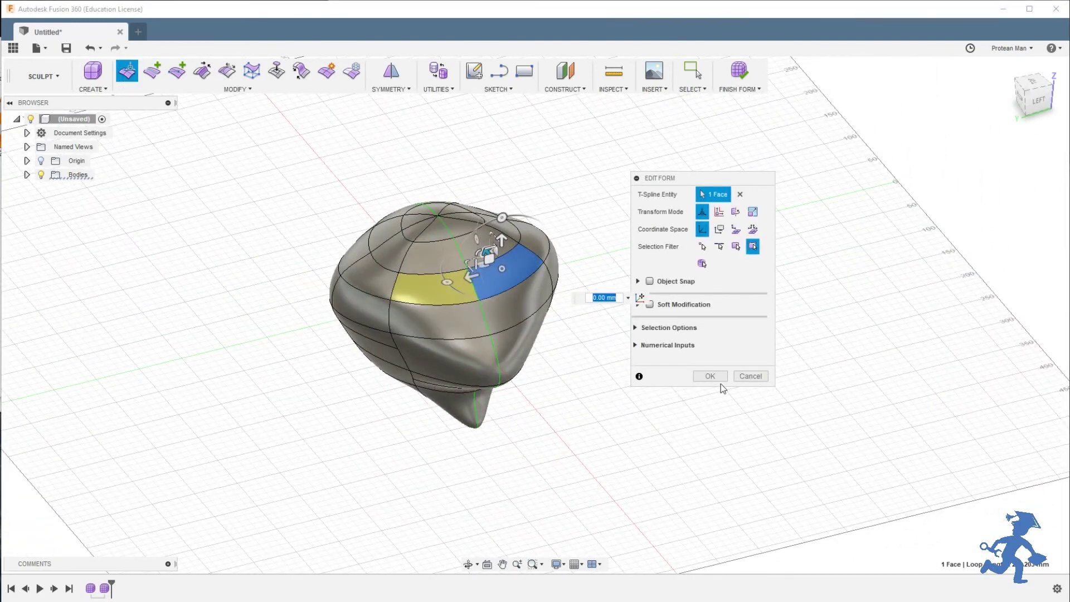